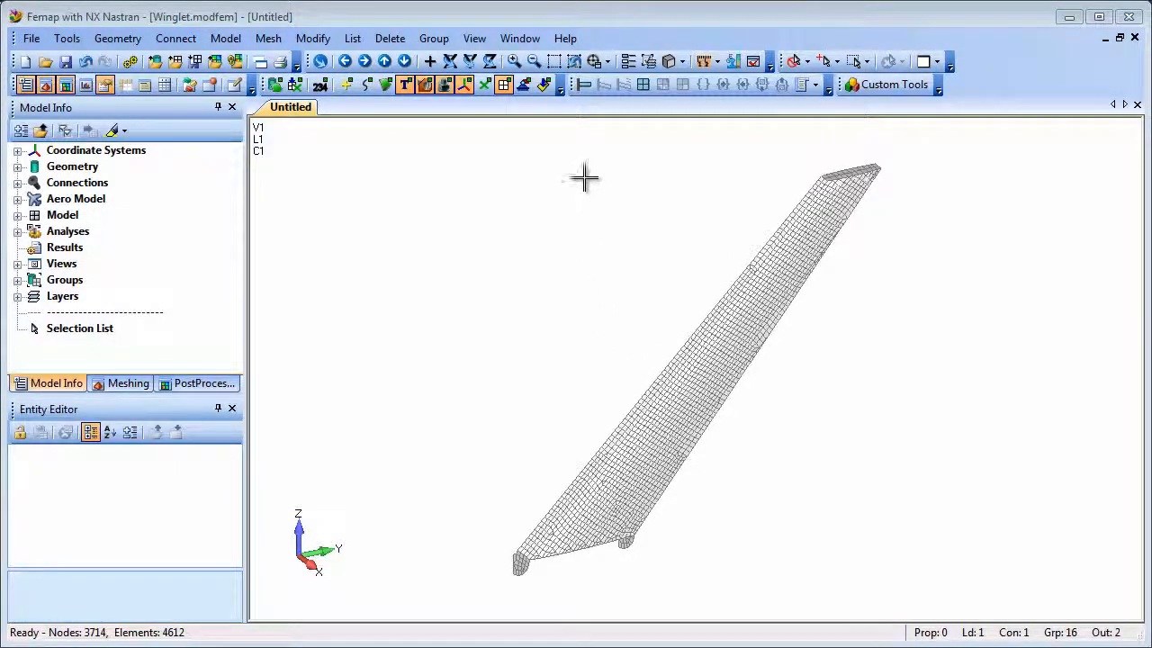
Display the loads on the winglet mesh to review them, and hide them again.
click(545, 85)
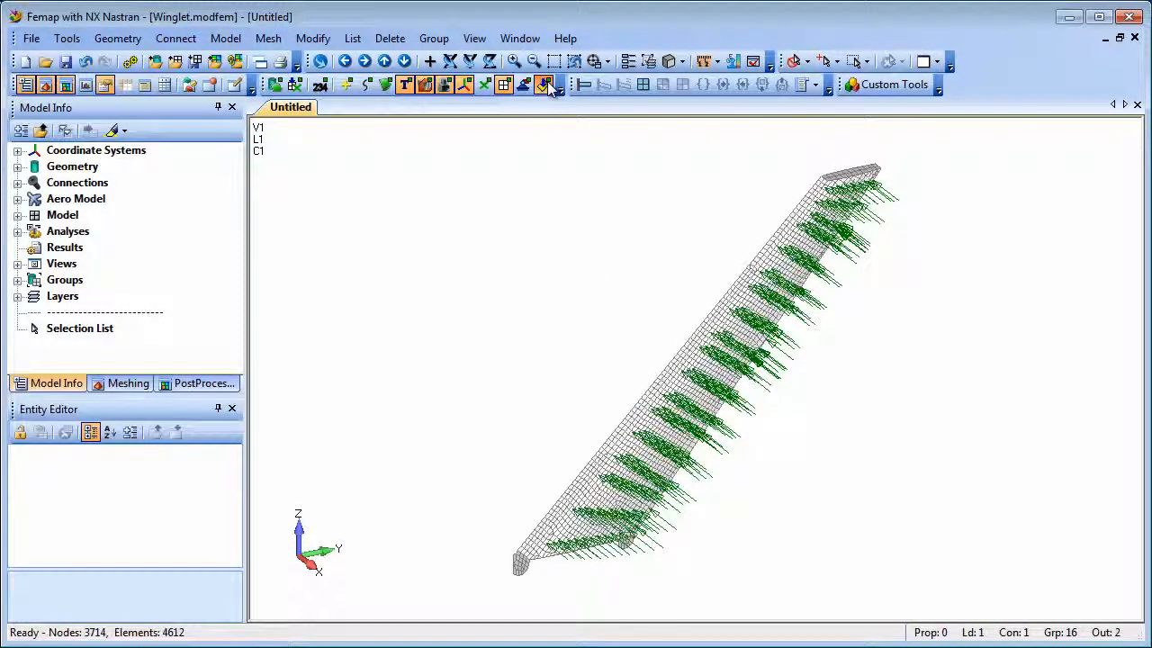
click(545, 84)
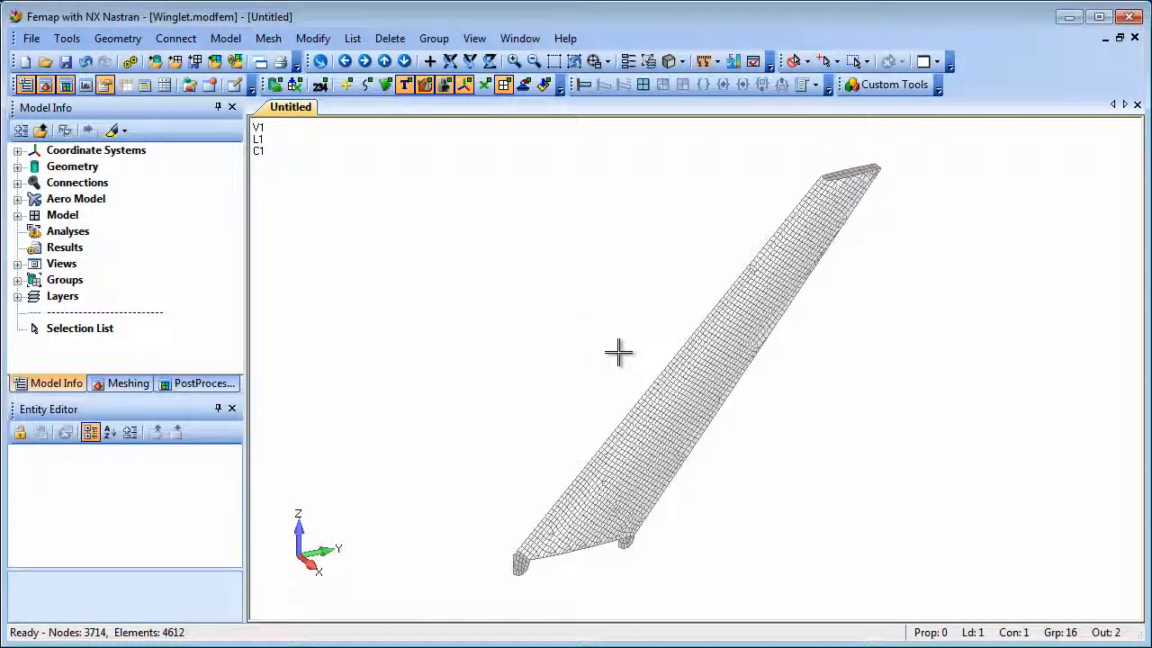
Create an untitled analysis set for the winglet with NX Nastran as the program and Static as the type.
right_click(54, 232)
click(108, 242)
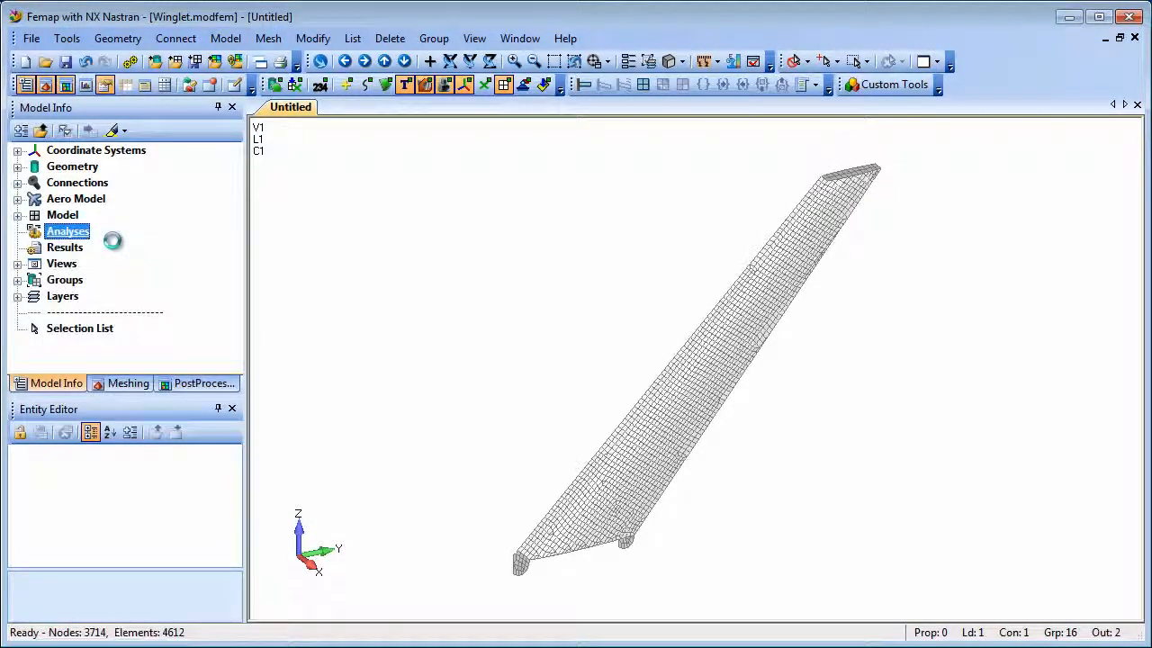
click(724, 461)
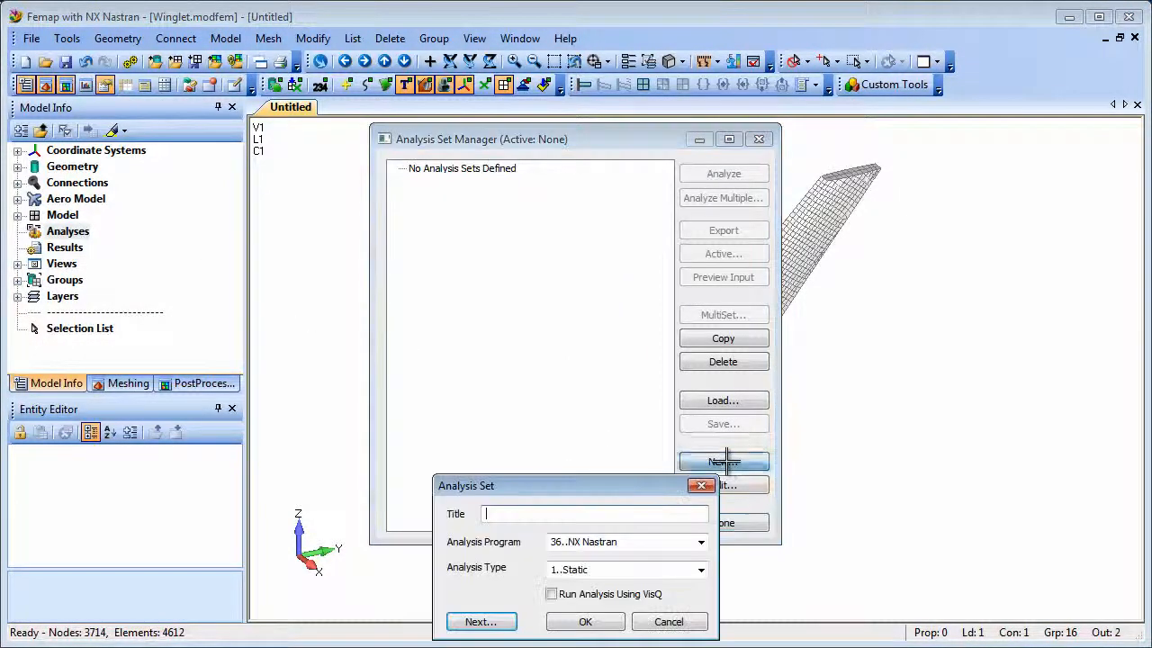
click(607, 622)
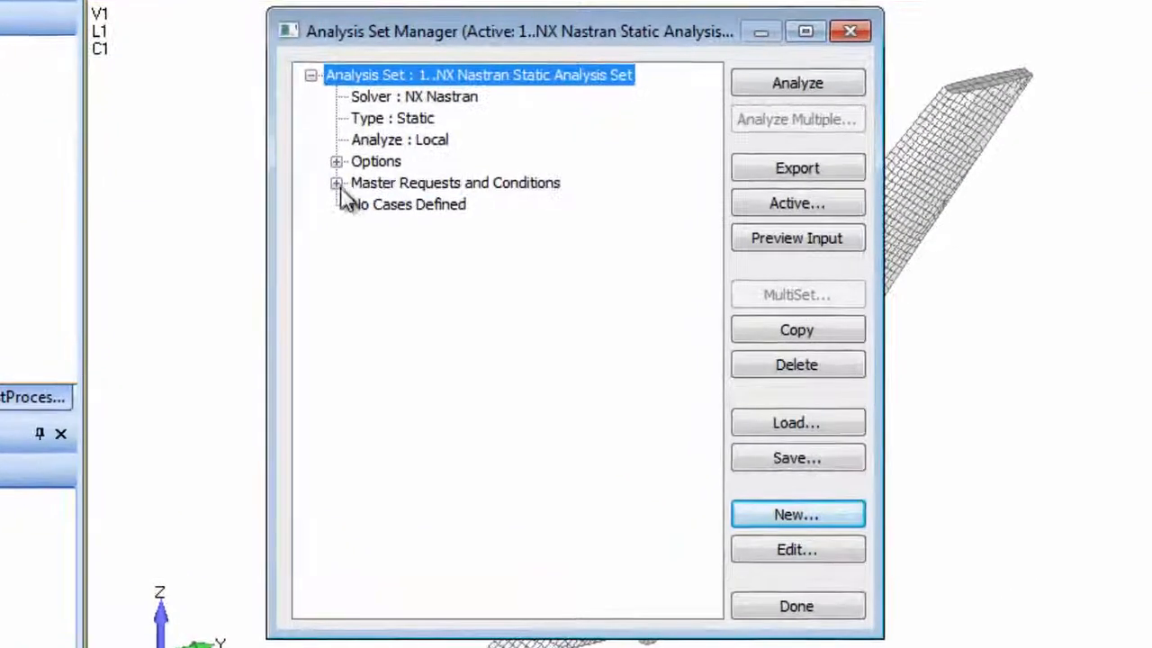
Set the primary constraints in the analysis set's master boundary conditions to None.
click(416, 240)
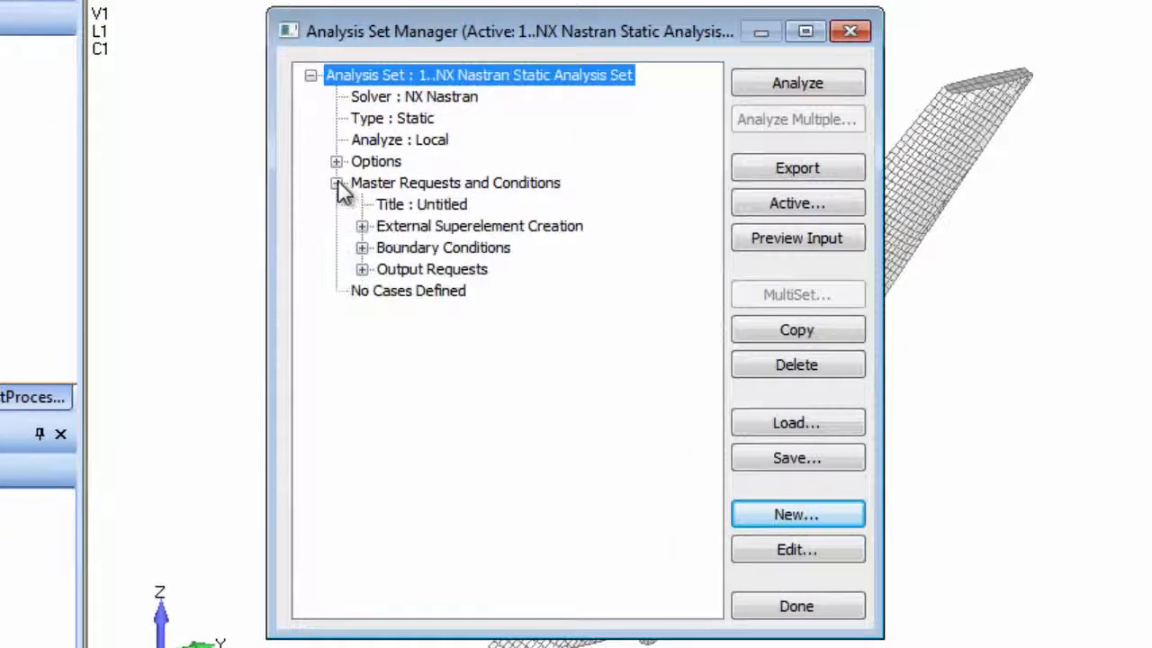
click(362, 249)
click(464, 269)
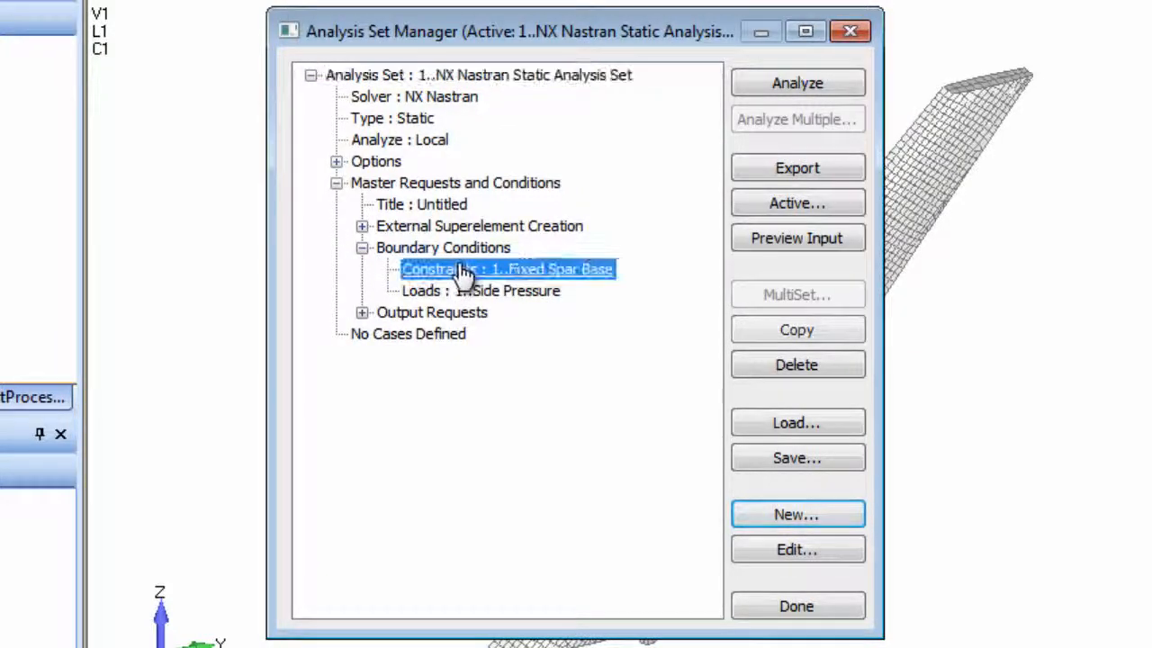
click(797, 549)
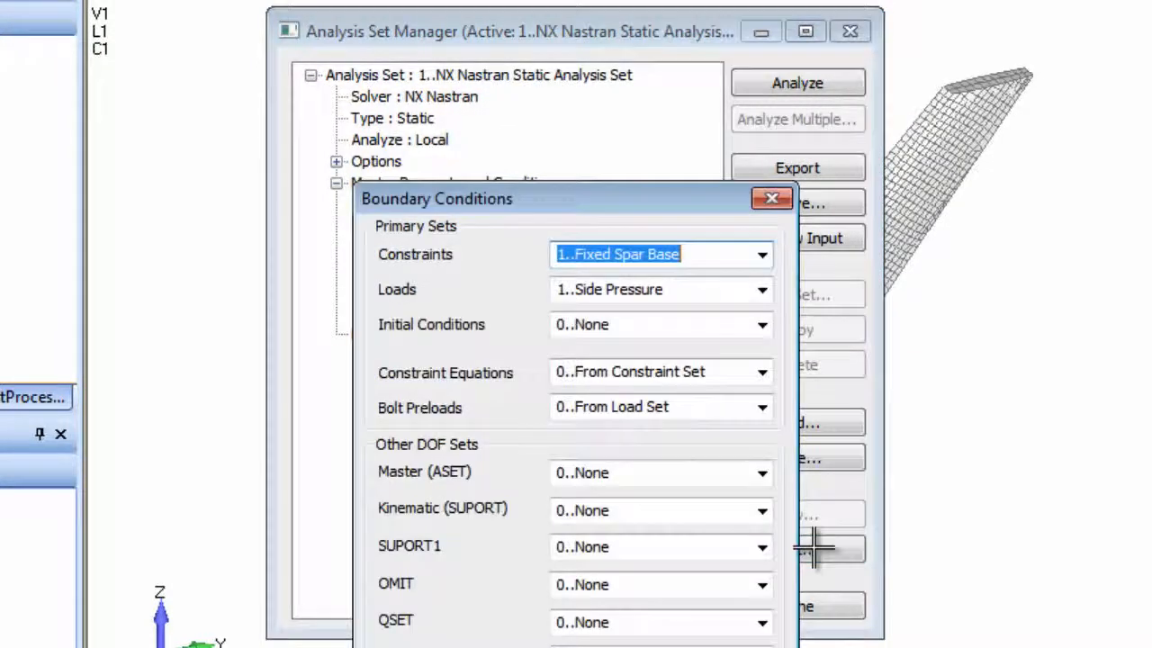
click(763, 256)
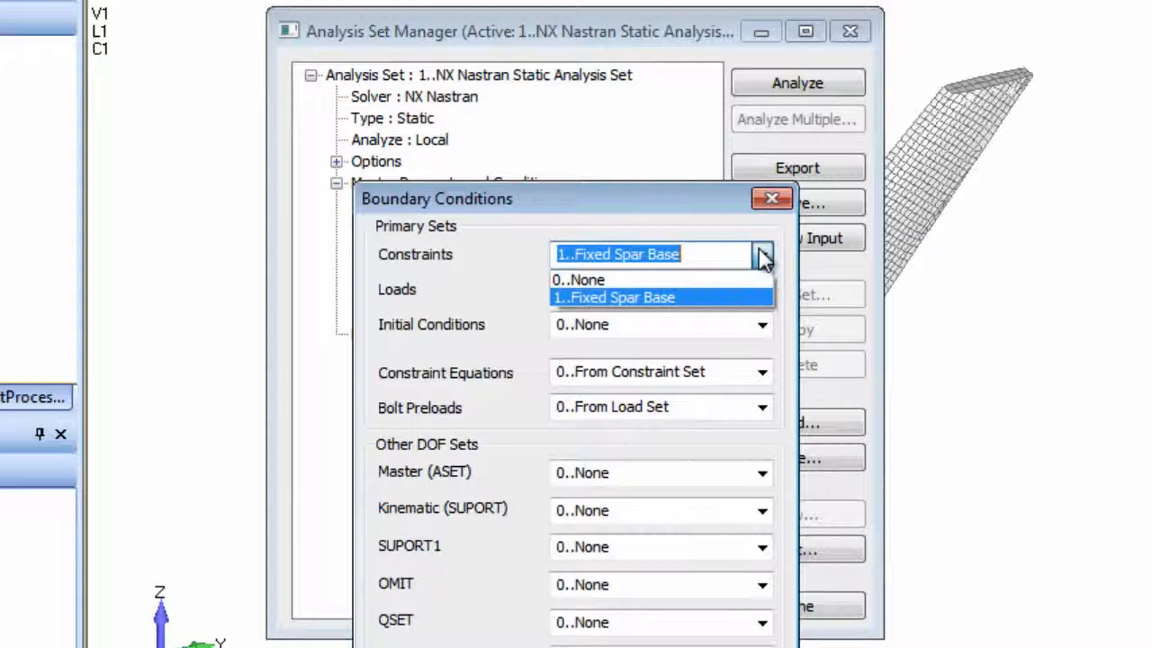
click(682, 277)
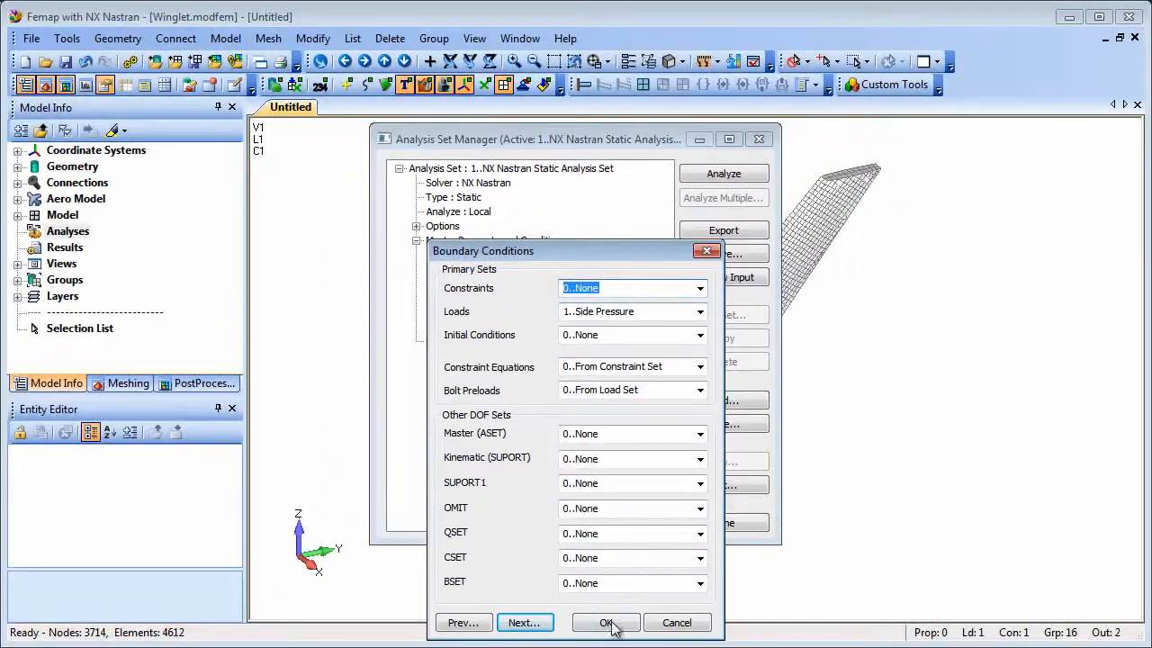
click(610, 623)
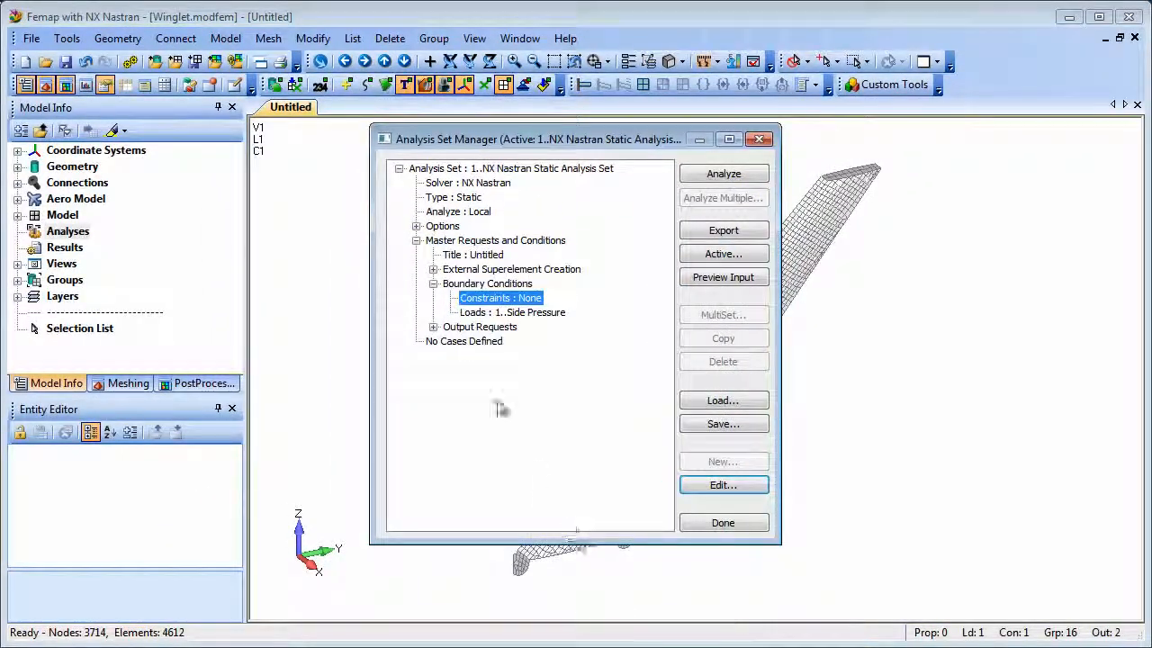
Enable external superelement creation with EXTID 70 and exclude the MASS and K4DAMP output matrices.
click(433, 269)
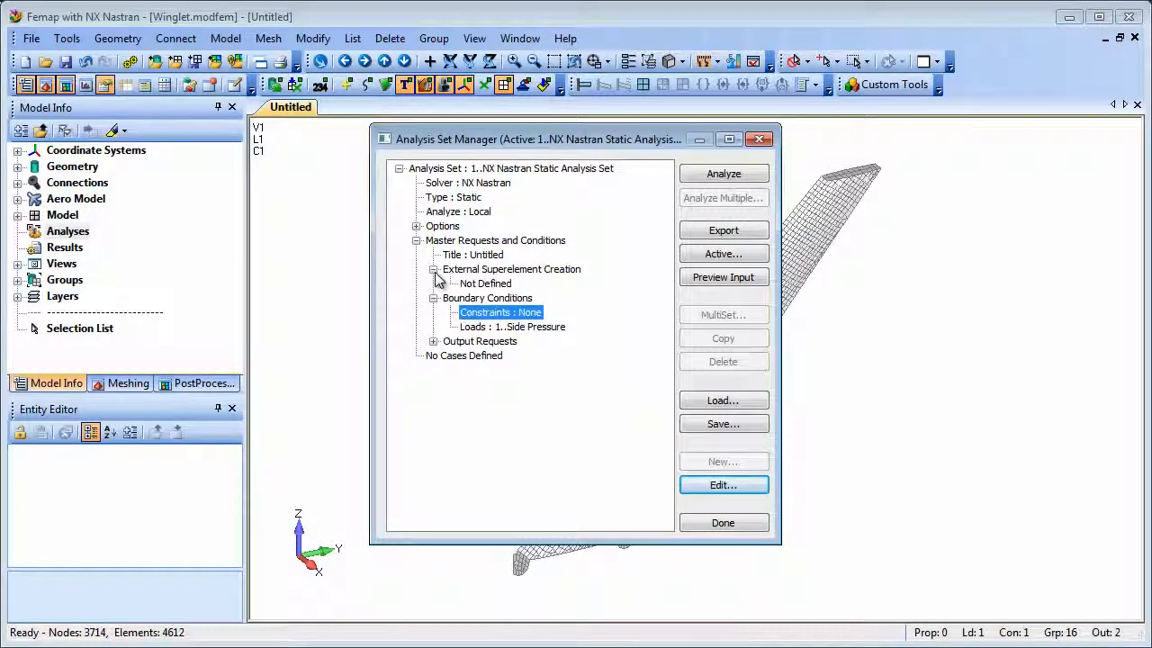
click(486, 270)
click(723, 485)
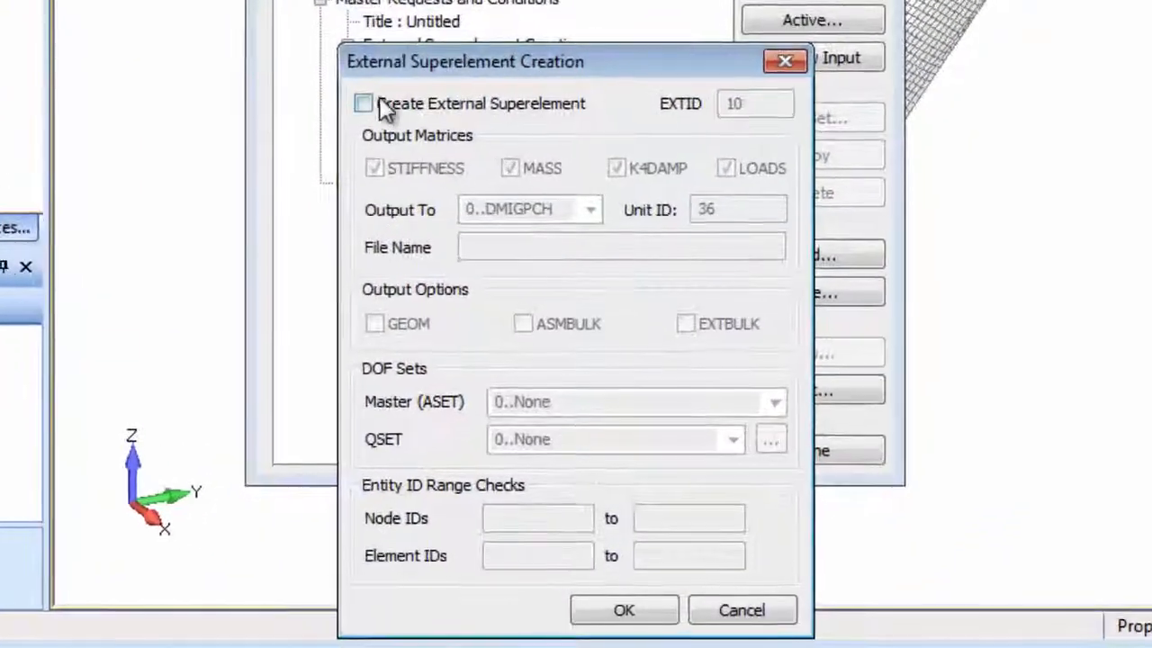
click(386, 159)
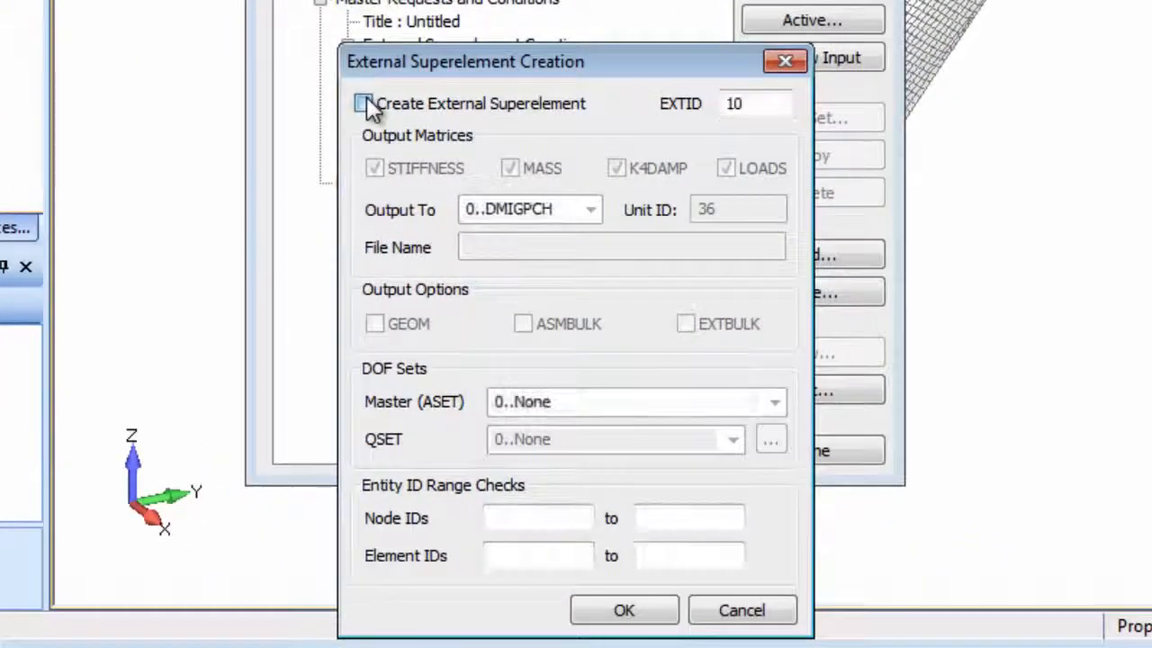
double_click(731, 104)
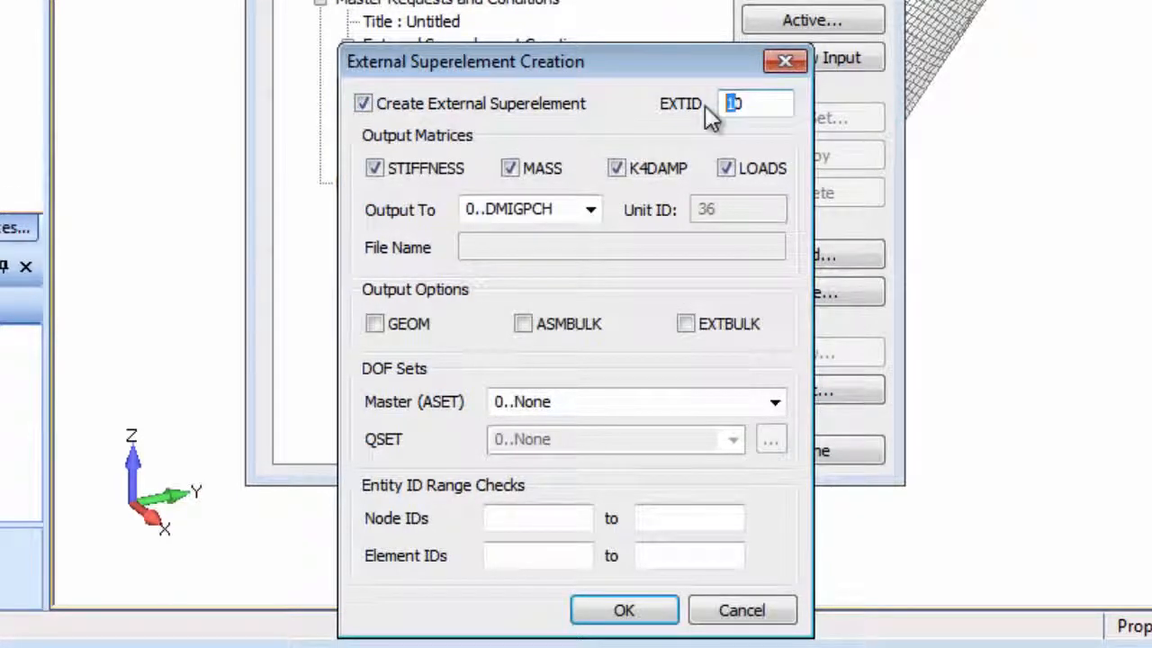
text(7)
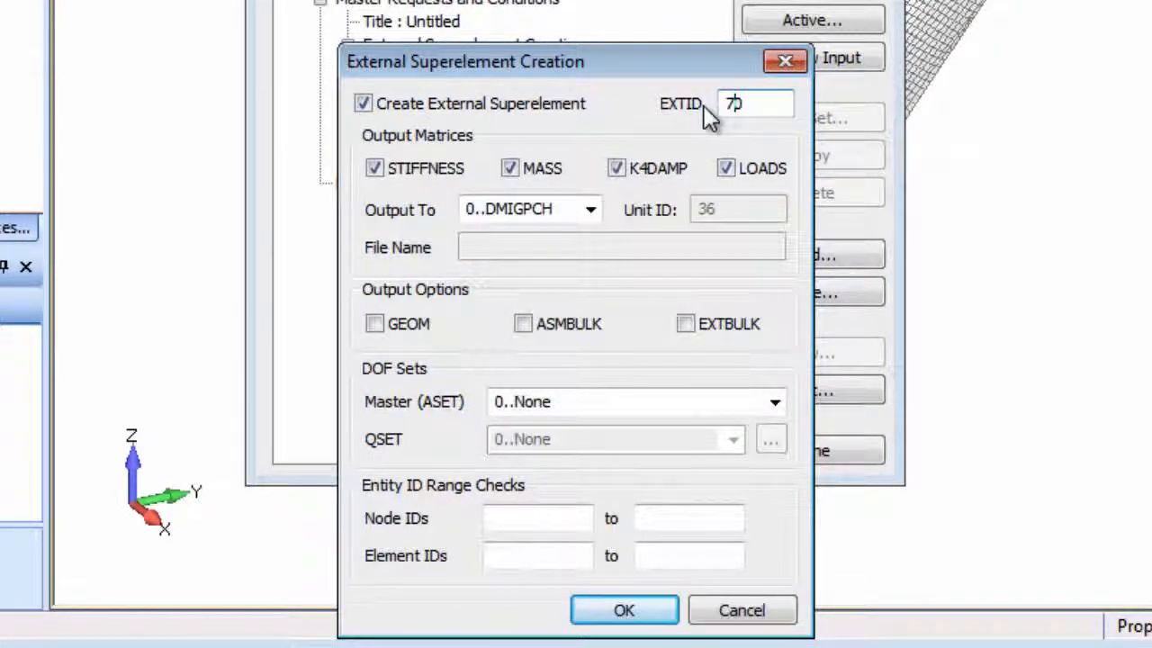
text(0)
click(512, 169)
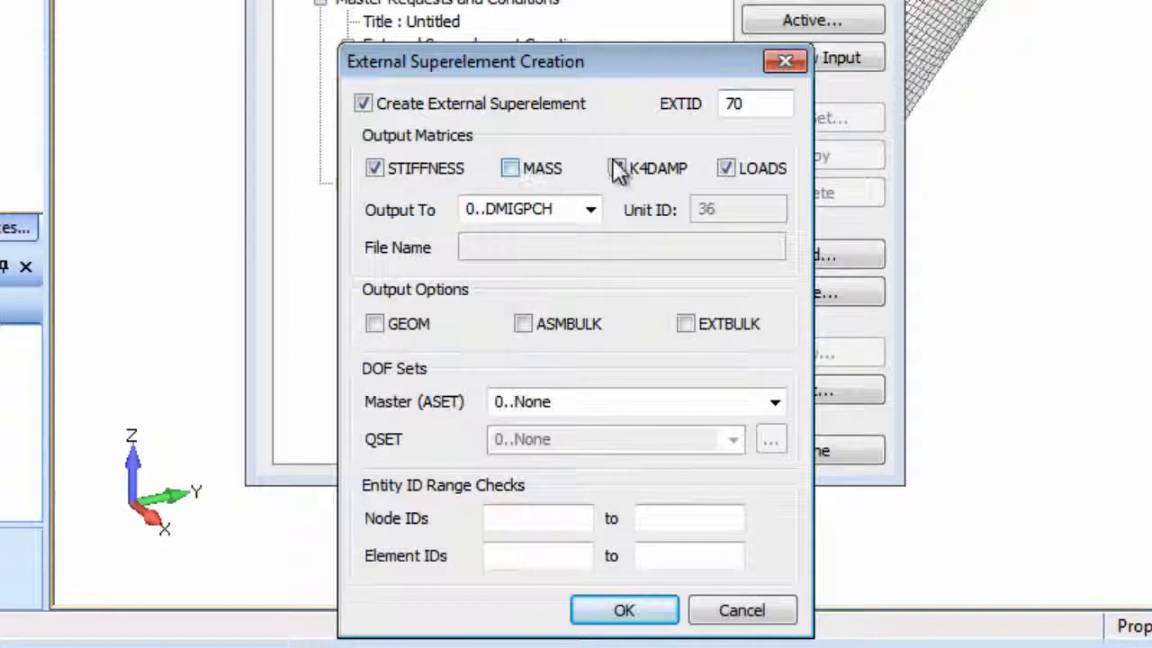
Send the superelement matrices to DMIGOP2 output with the file name Winglet_ExtSE.
click(590, 210)
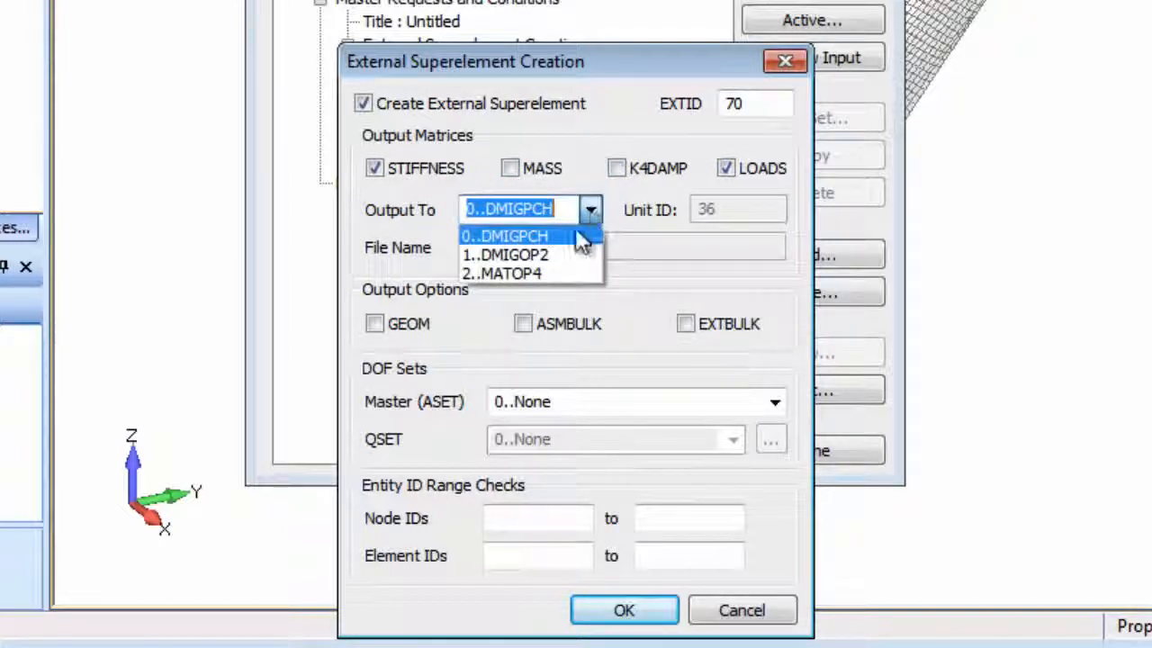
click(569, 255)
click(570, 245)
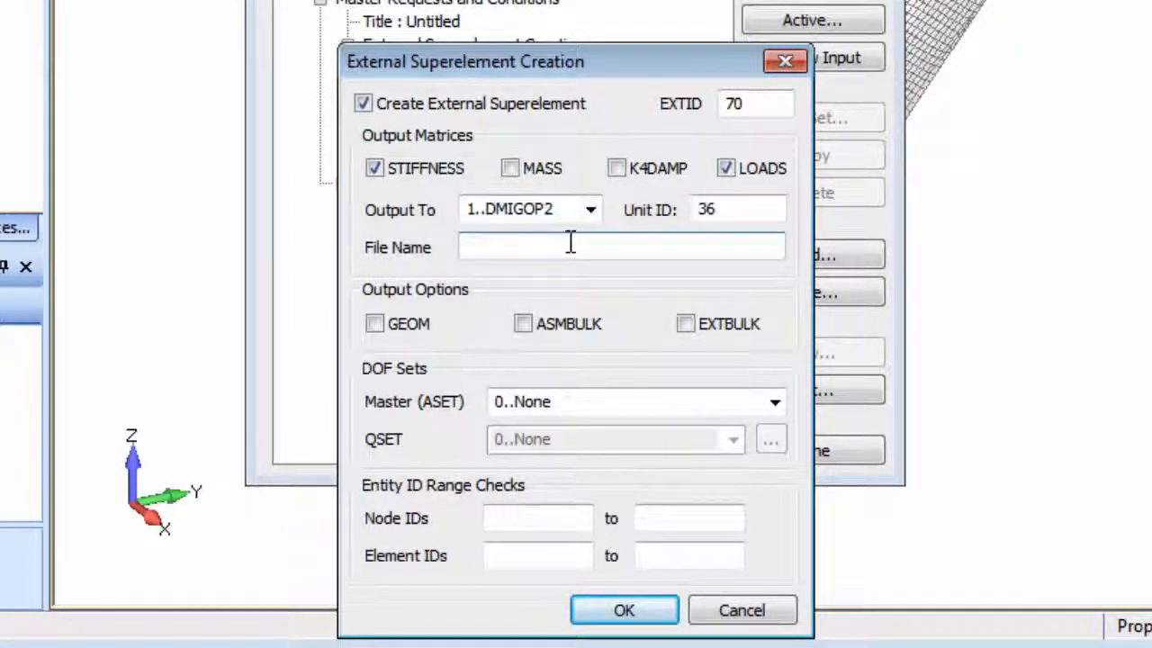
text(Winglet_Ext)
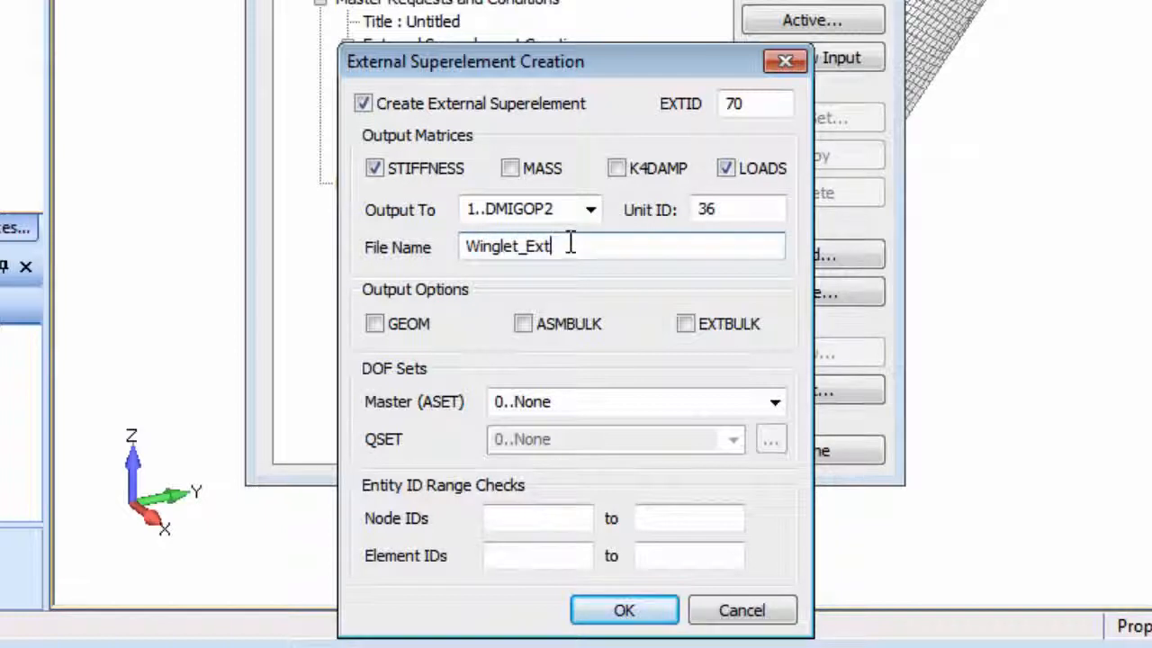
text(SE)
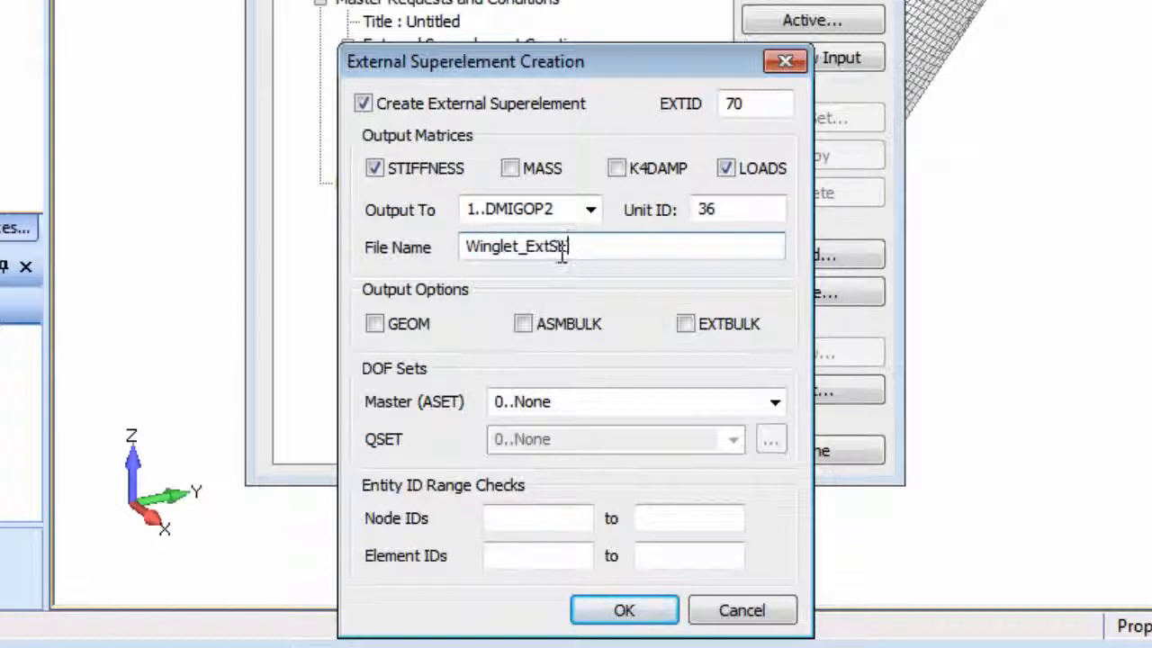
Include the ASMBULK output option and use the Fixed Spar Base set as the master (ASET) DOF set.
click(525, 326)
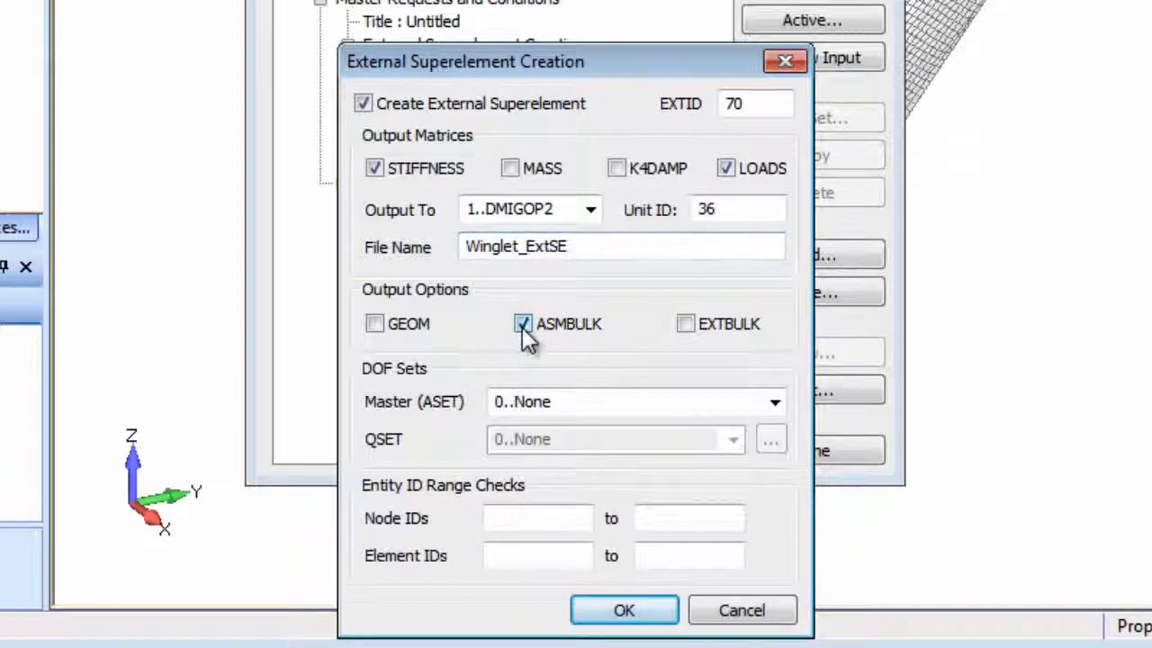
click(775, 403)
click(642, 447)
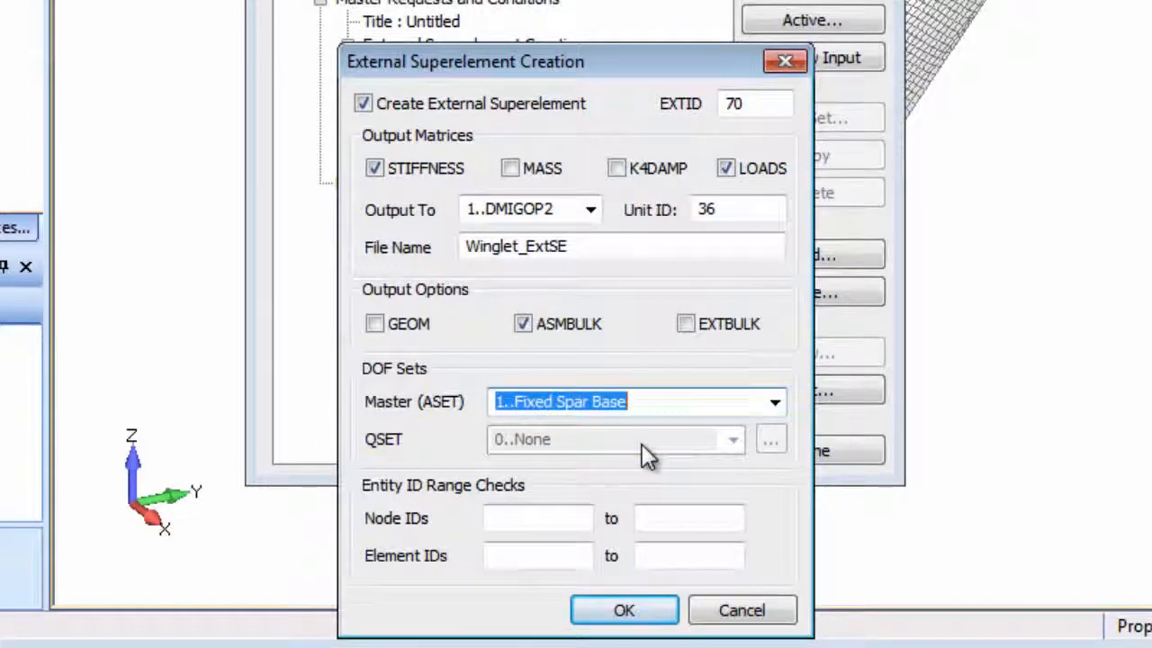
Enter ID range checks of 70000 to 79999 for both the nodes and the elements.
click(549, 517)
text(7)
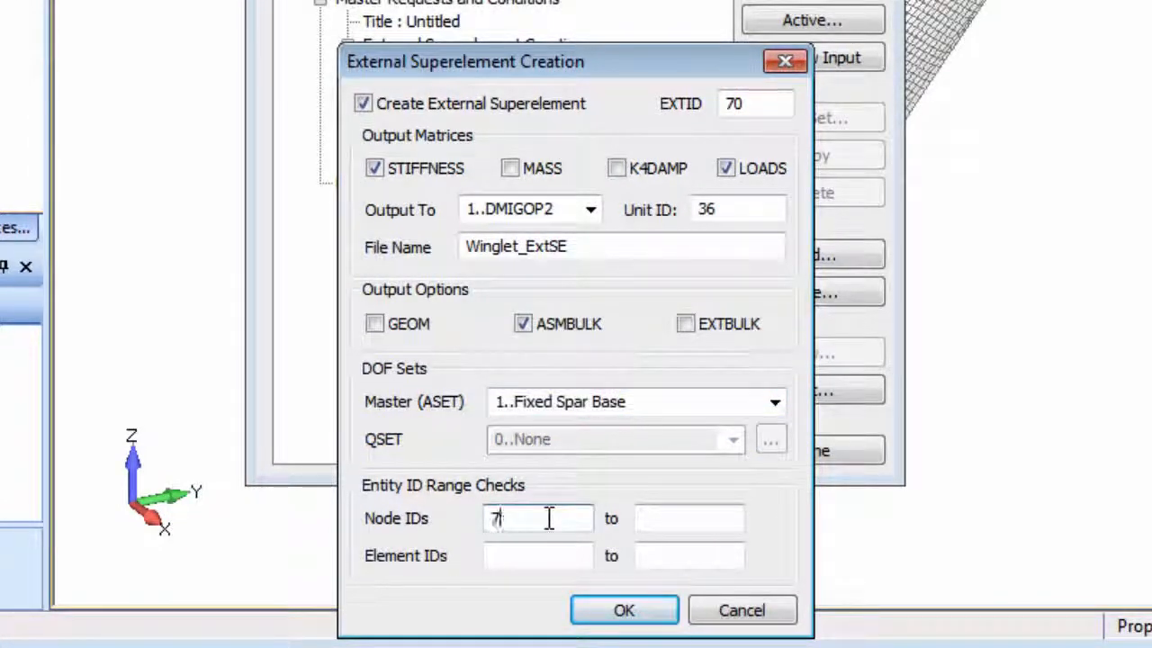
text(0000)
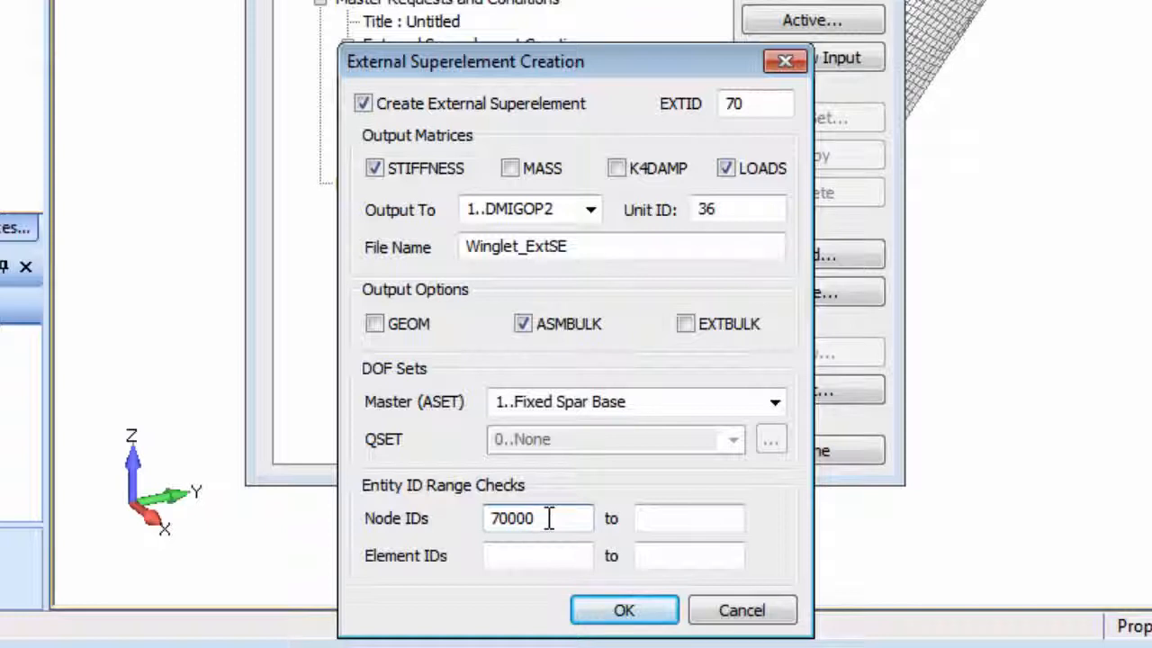
key(Tab)
text(799)
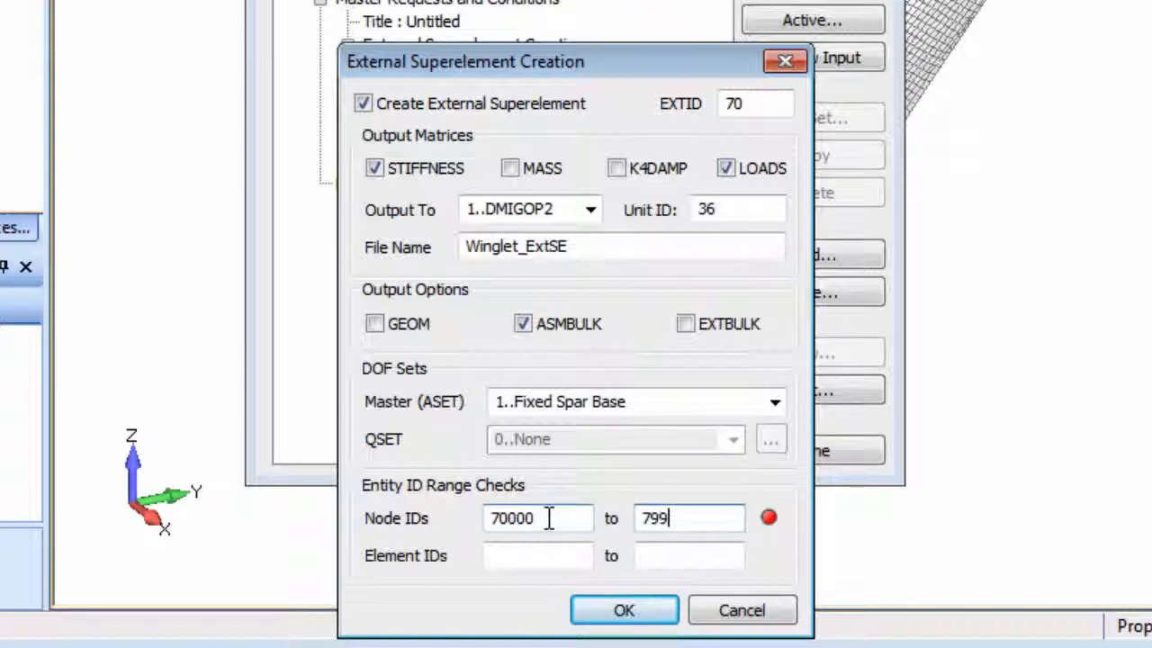
text(99)
key(Tab)
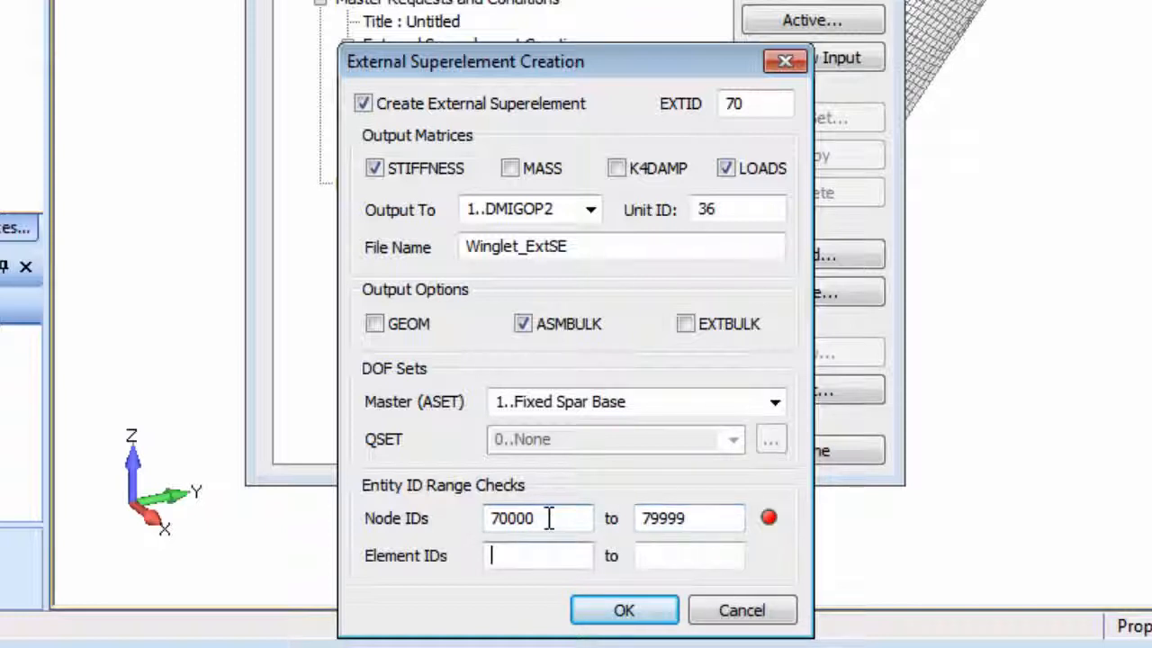
text(70000)
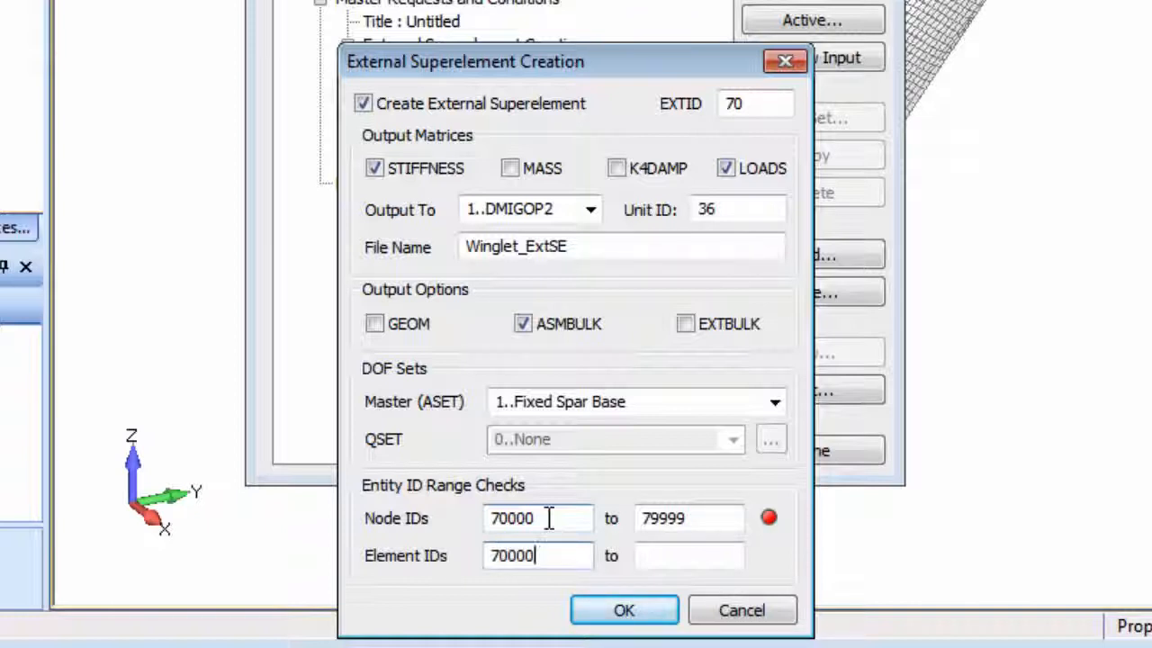
key(Tab)
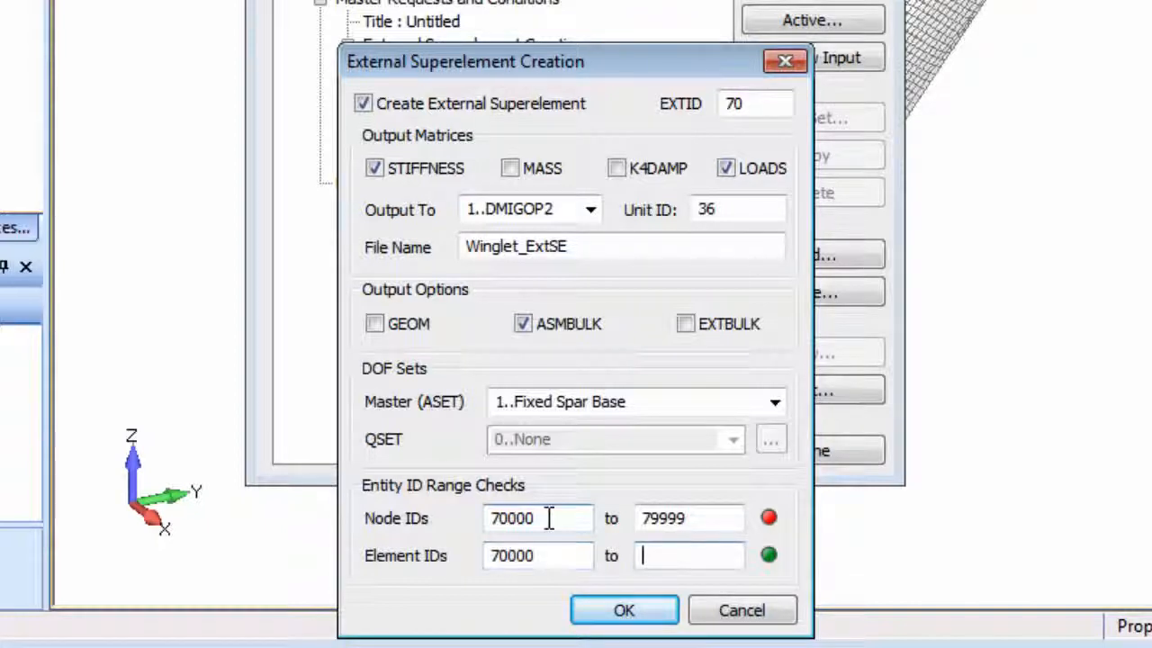
text(7999)
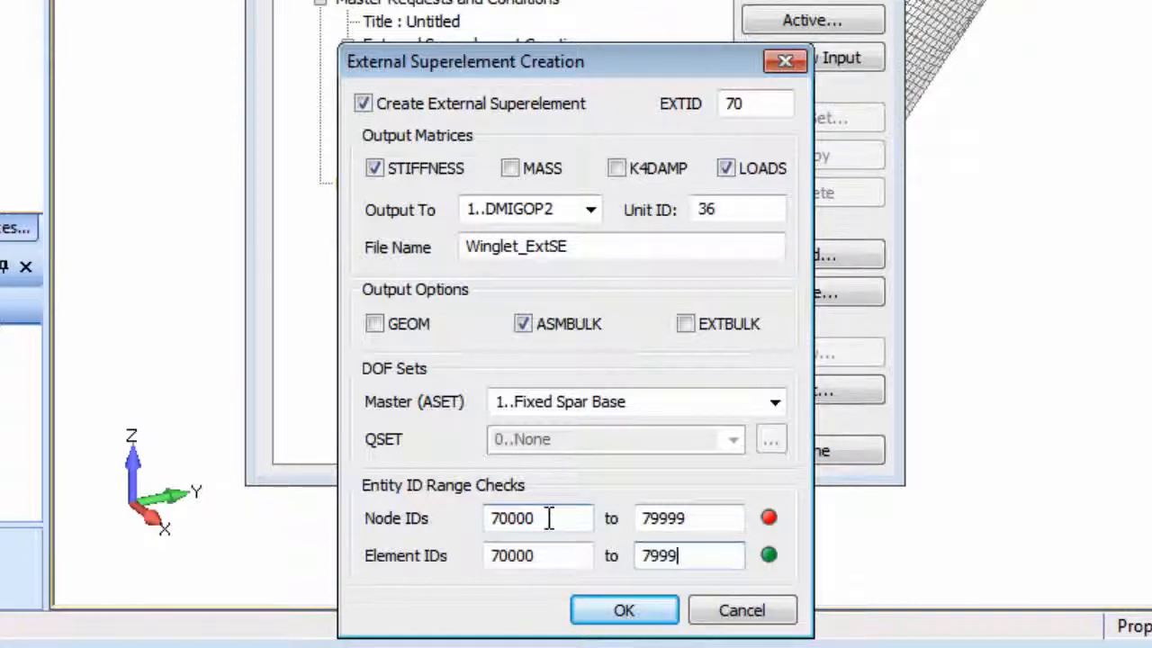
text(9)
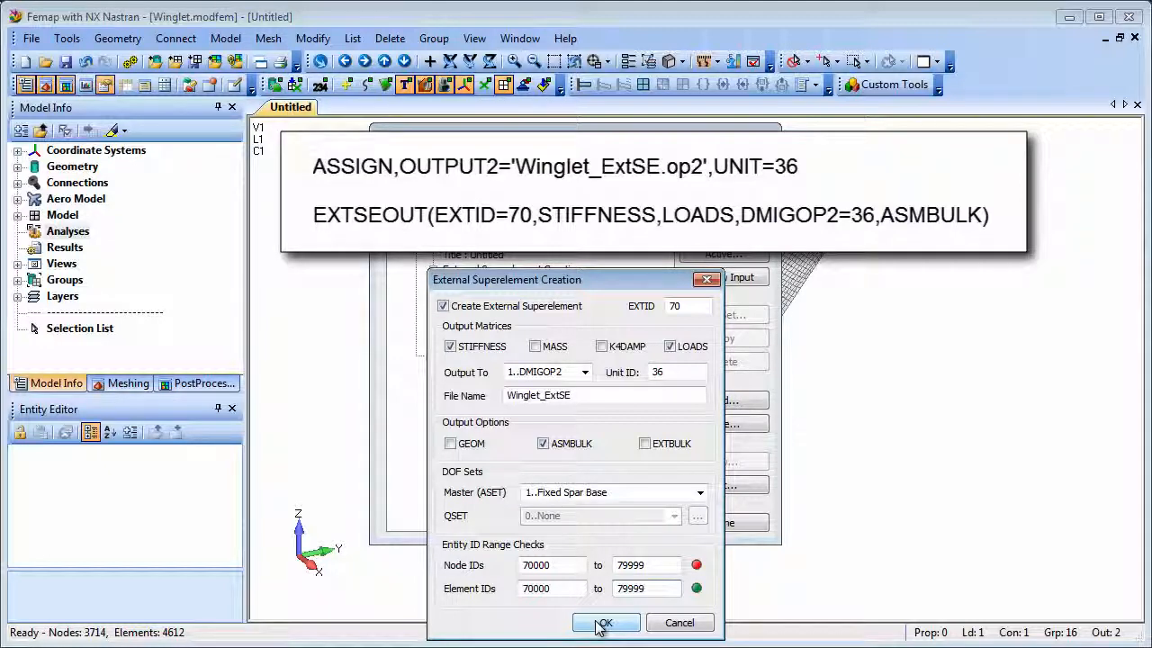
Accept the external superelement settings and run the winglet's static analysis.
click(601, 622)
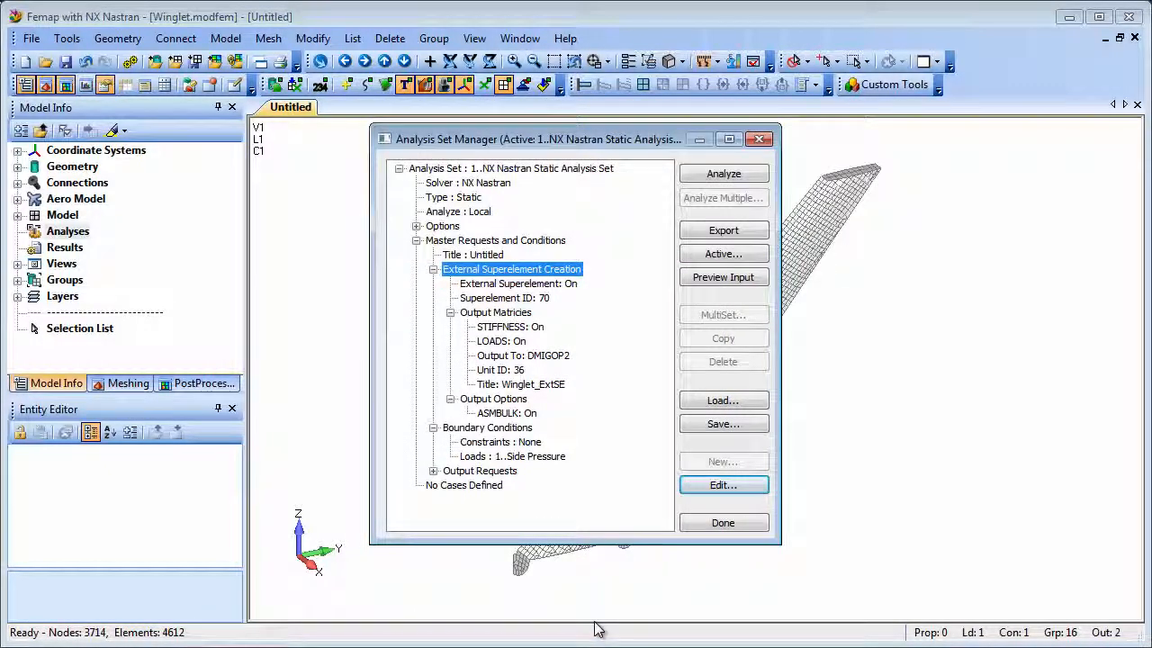
click(724, 174)
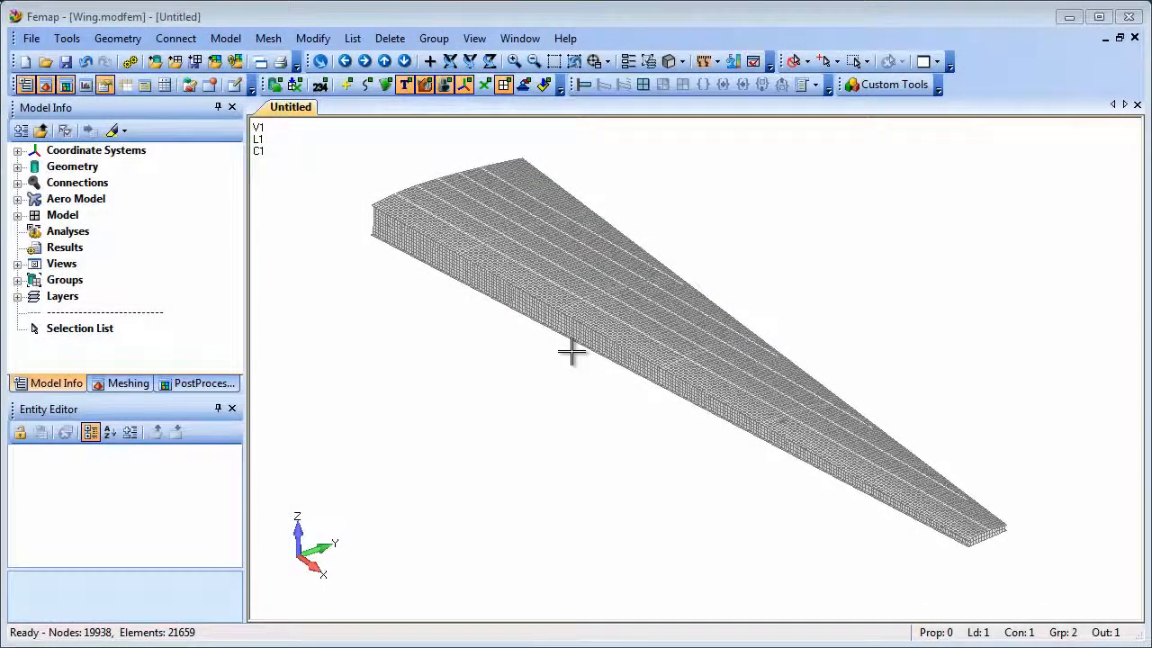
Create a new NX Nastran static analysis set for the wing and check the constraints and loads in its boundary conditions.
right_click(64, 234)
click(121, 245)
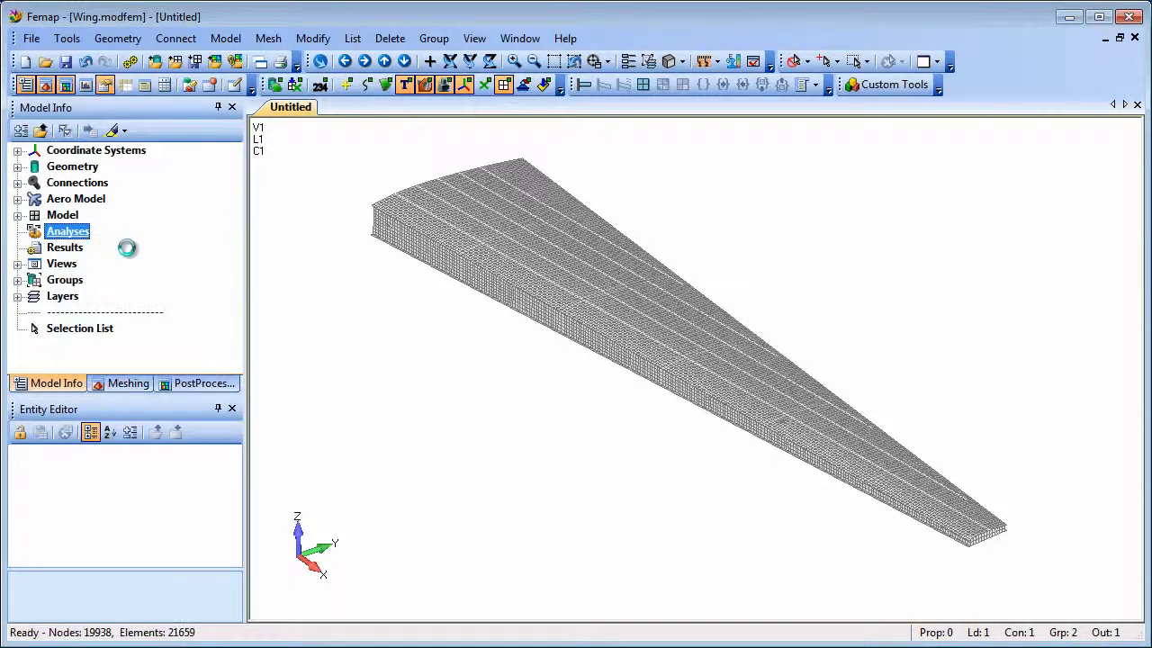
click(723, 462)
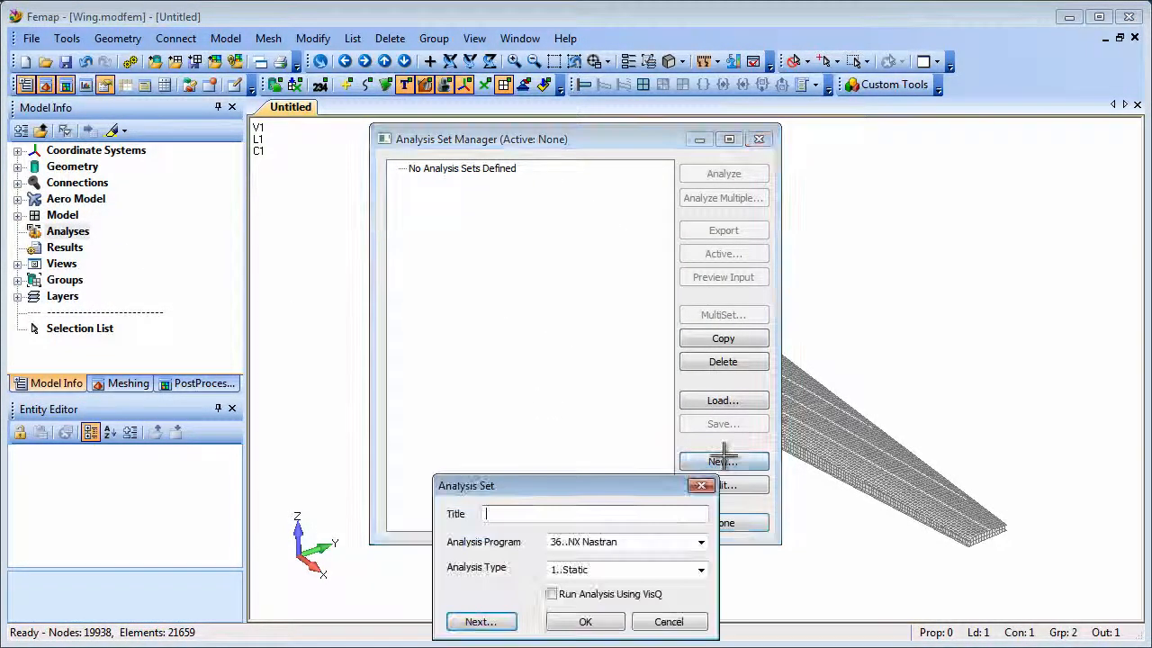
click(587, 621)
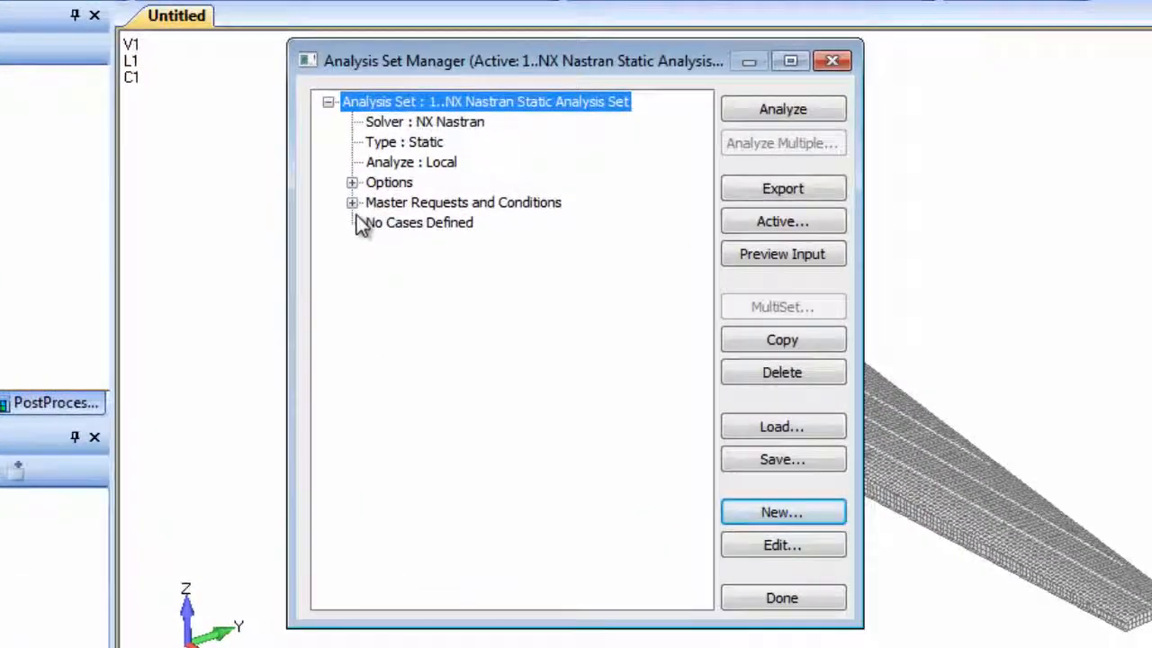
click(352, 202)
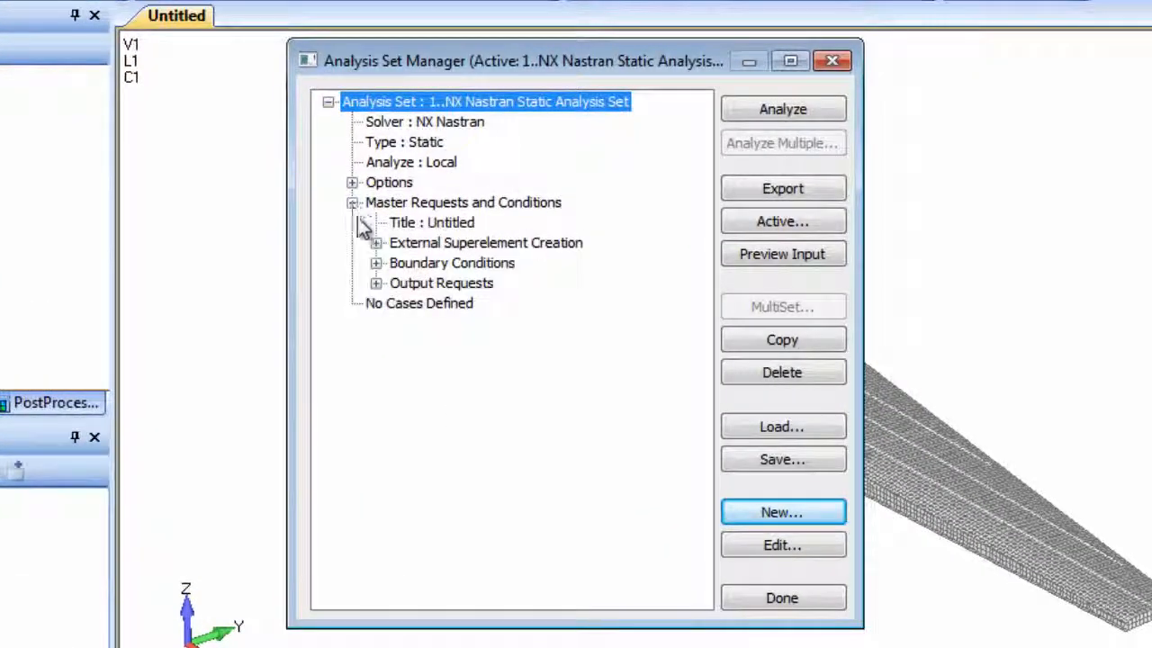
click(375, 263)
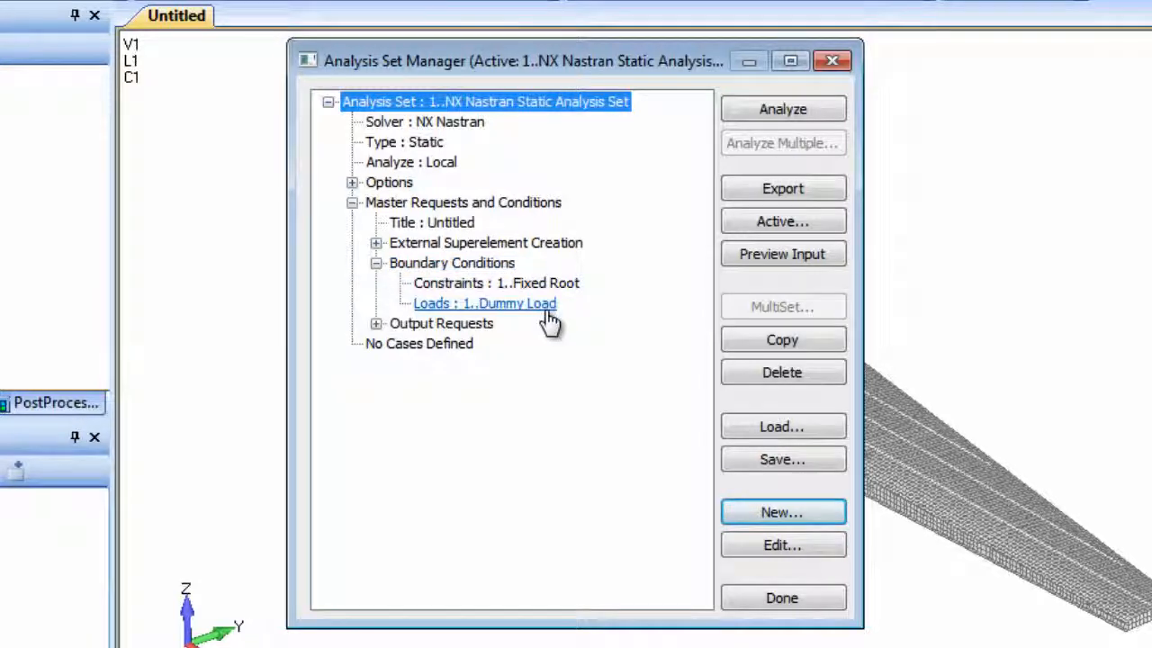
Add winglet_extse.op2 from the Archive folder as an external superelement reference of the analysis set.
click(351, 183)
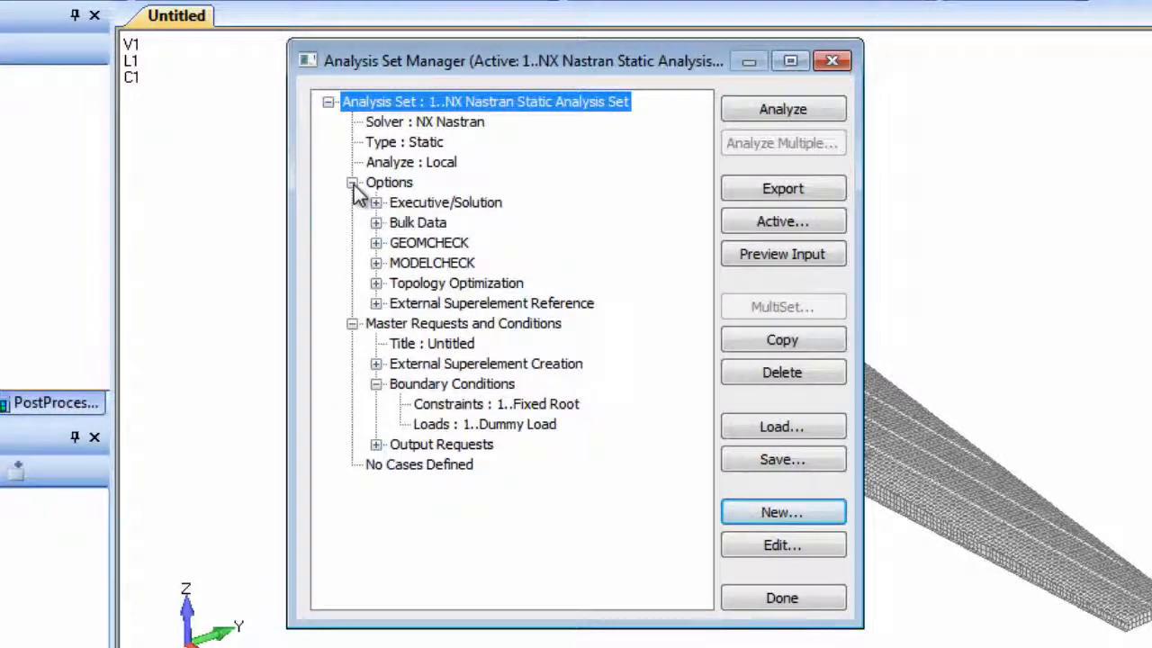
click(375, 303)
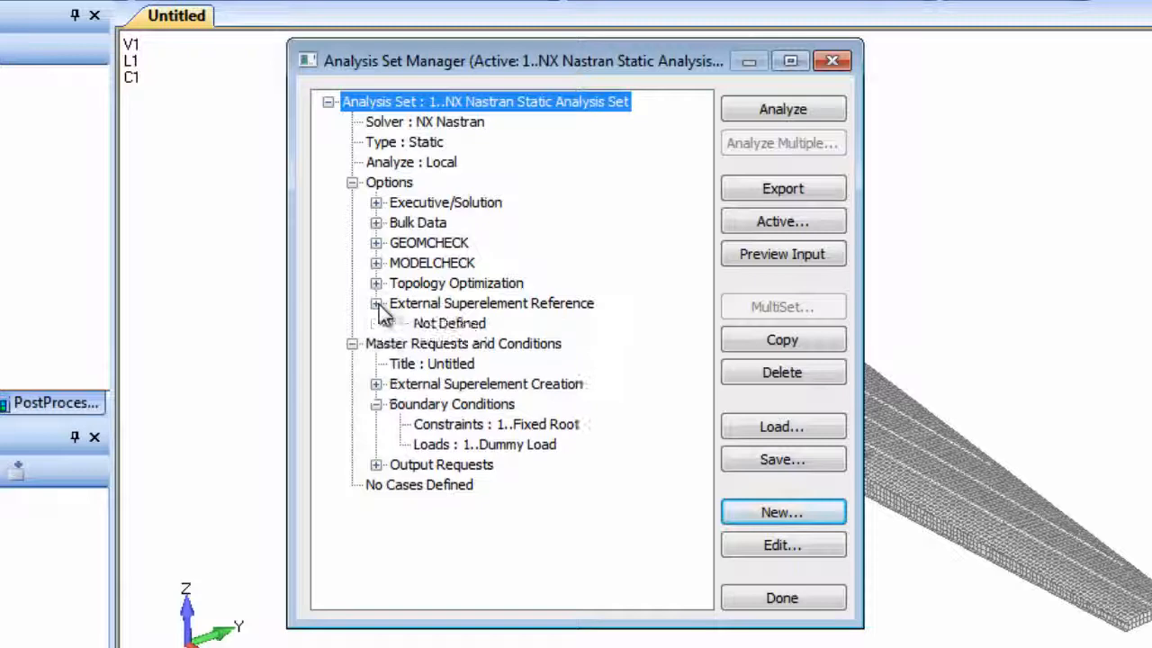
click(435, 307)
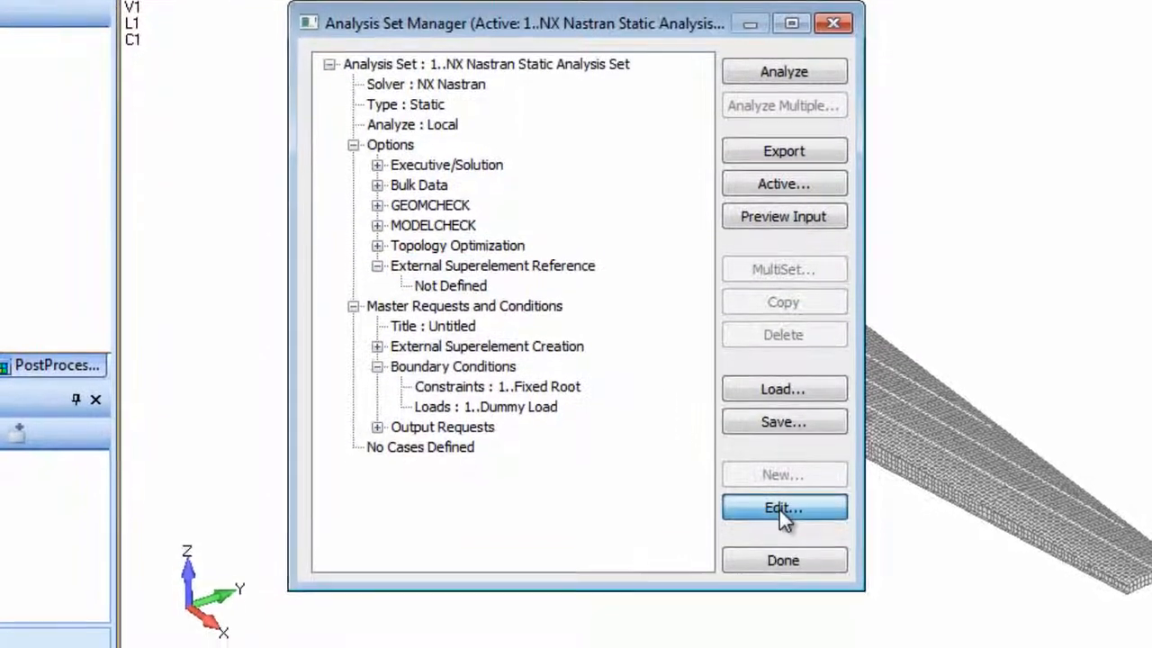
click(781, 546)
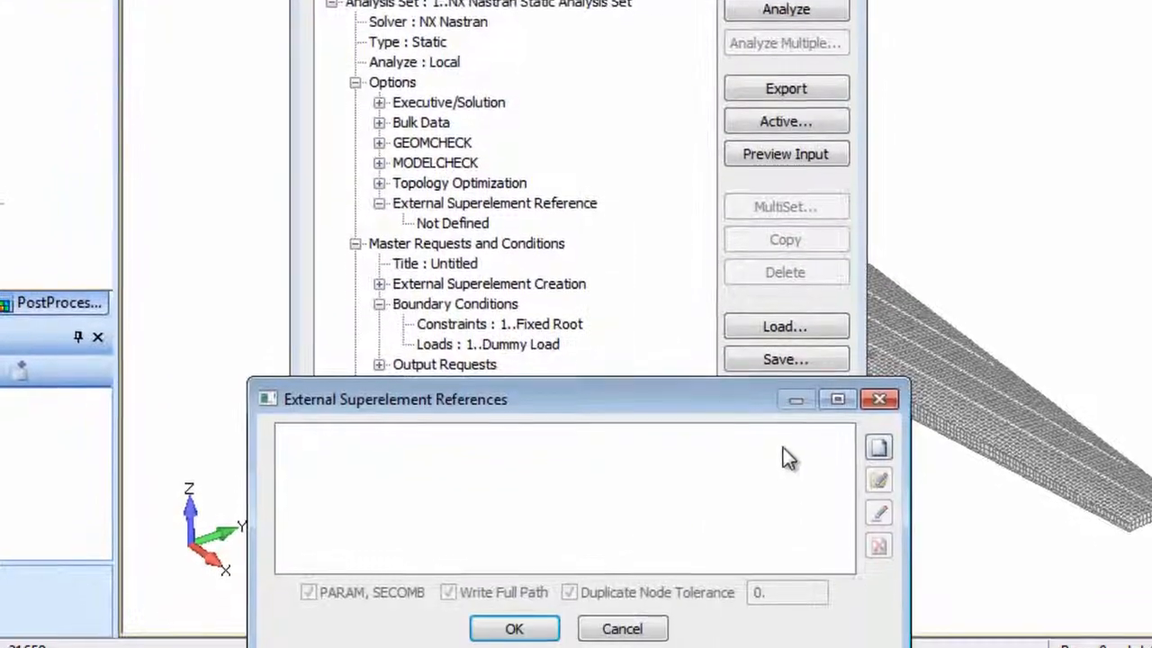
click(878, 447)
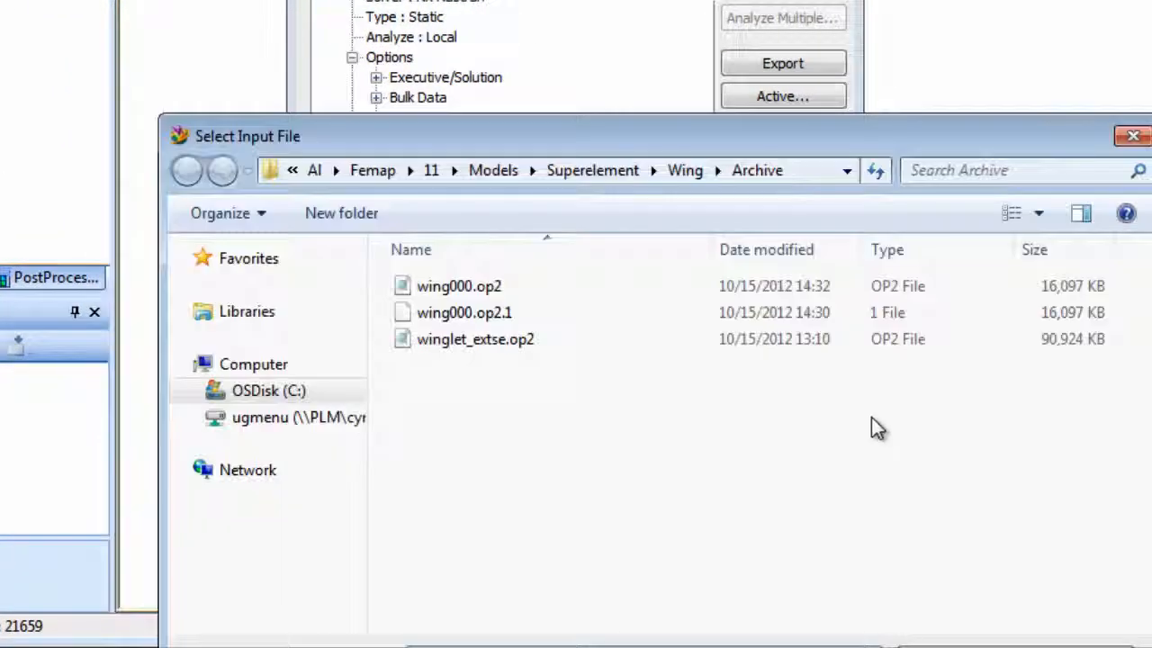
double_click(491, 339)
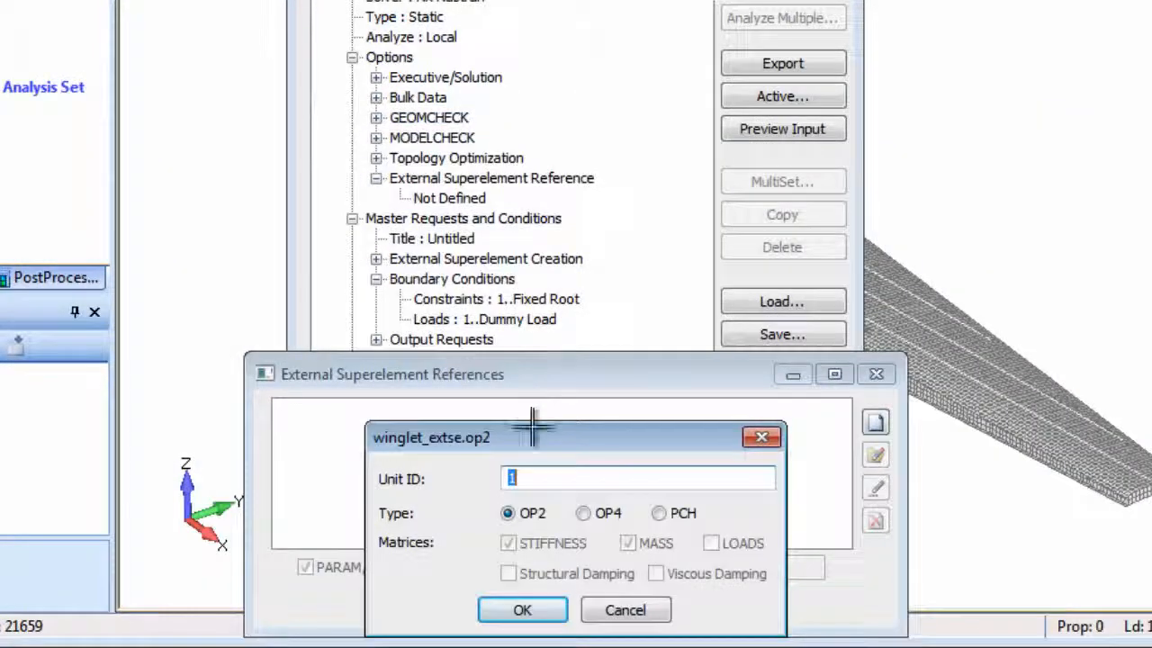
Give the winglet_extse.op2 reference unit ID 36 with type OP2 and assign wingl000.asm as its ASM file.
text(36)
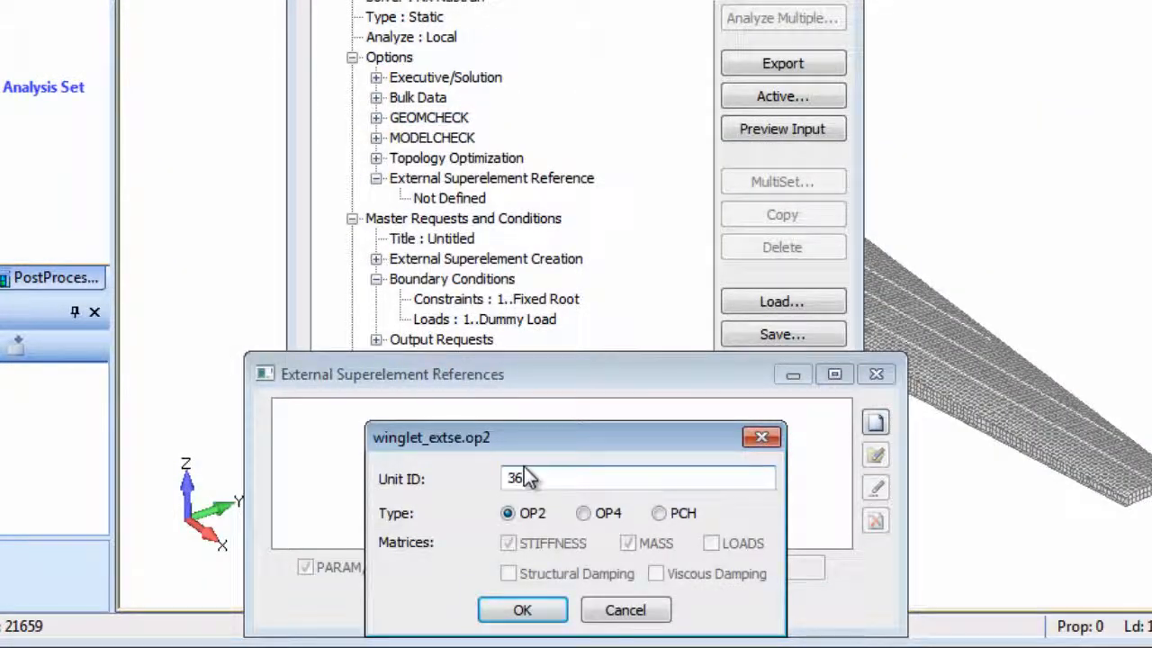
click(521, 612)
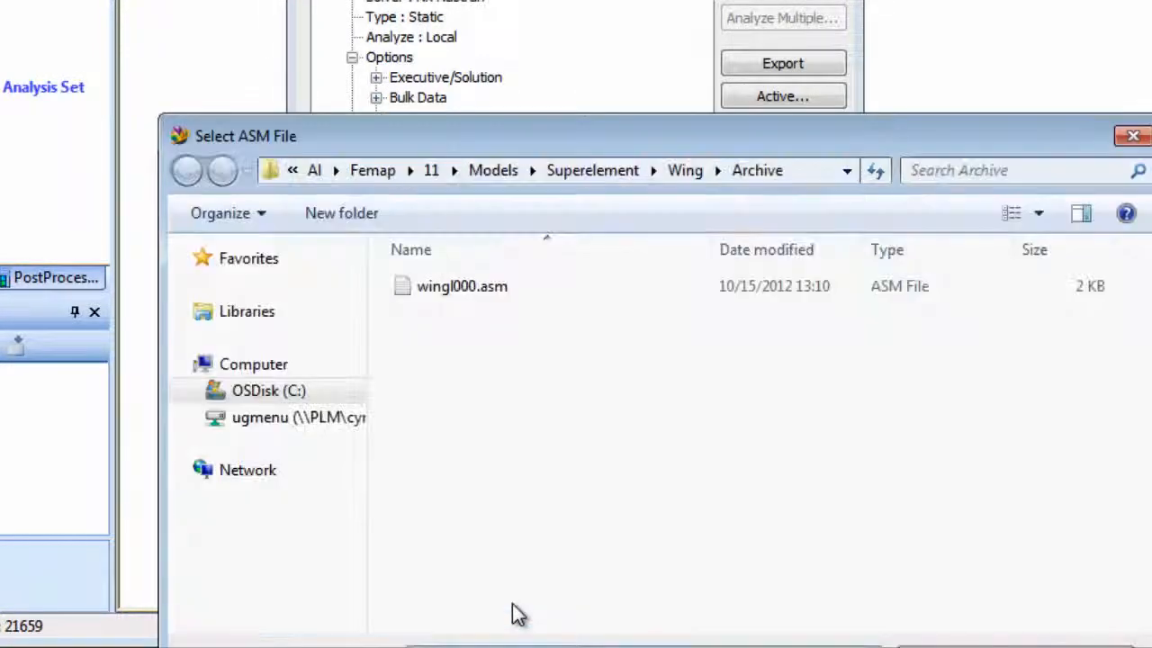
double_click(460, 287)
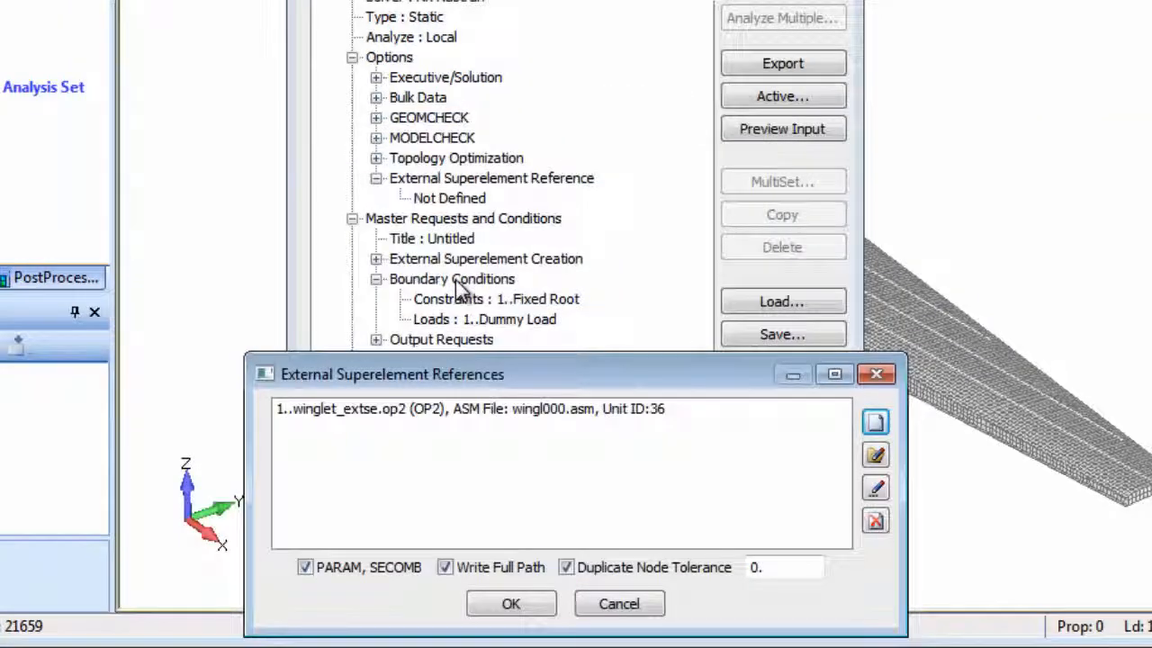
Set the duplicate node tolerance to 0.002 and accept the external superelement references.
click(761, 567)
text(0)
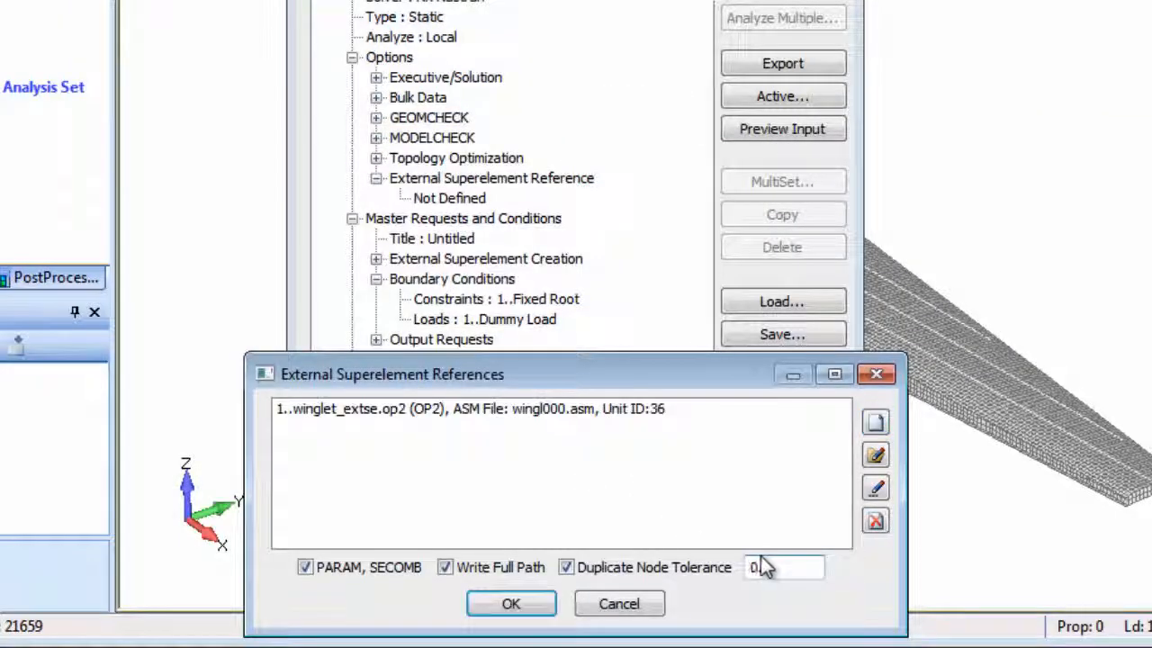
text(.002)
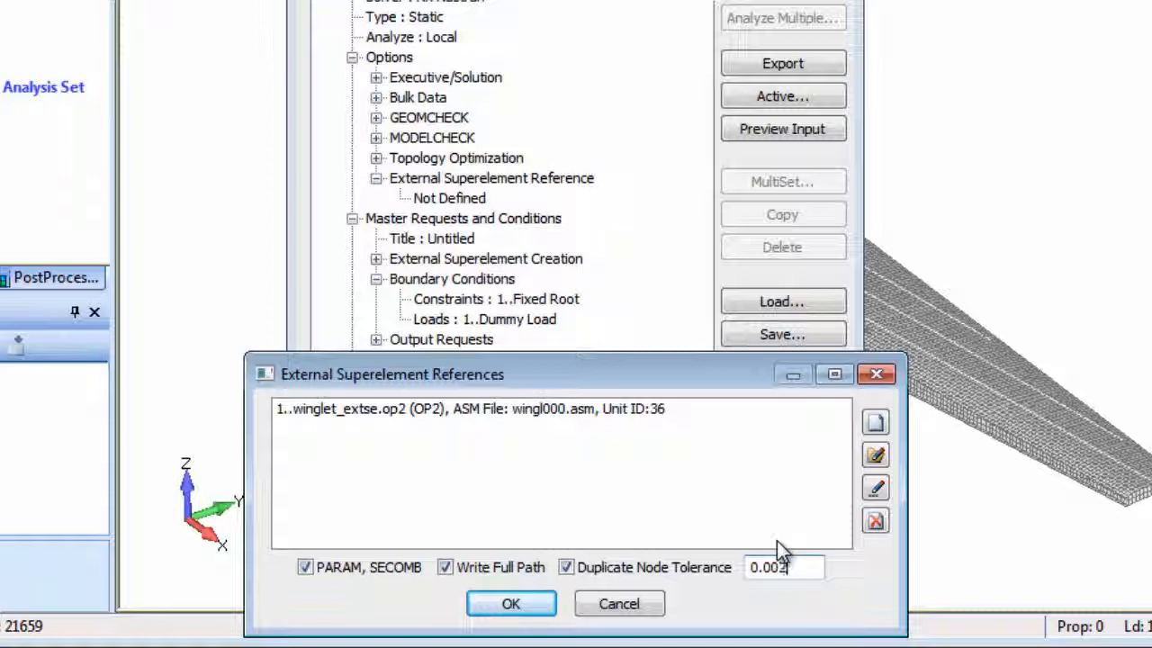
click(513, 604)
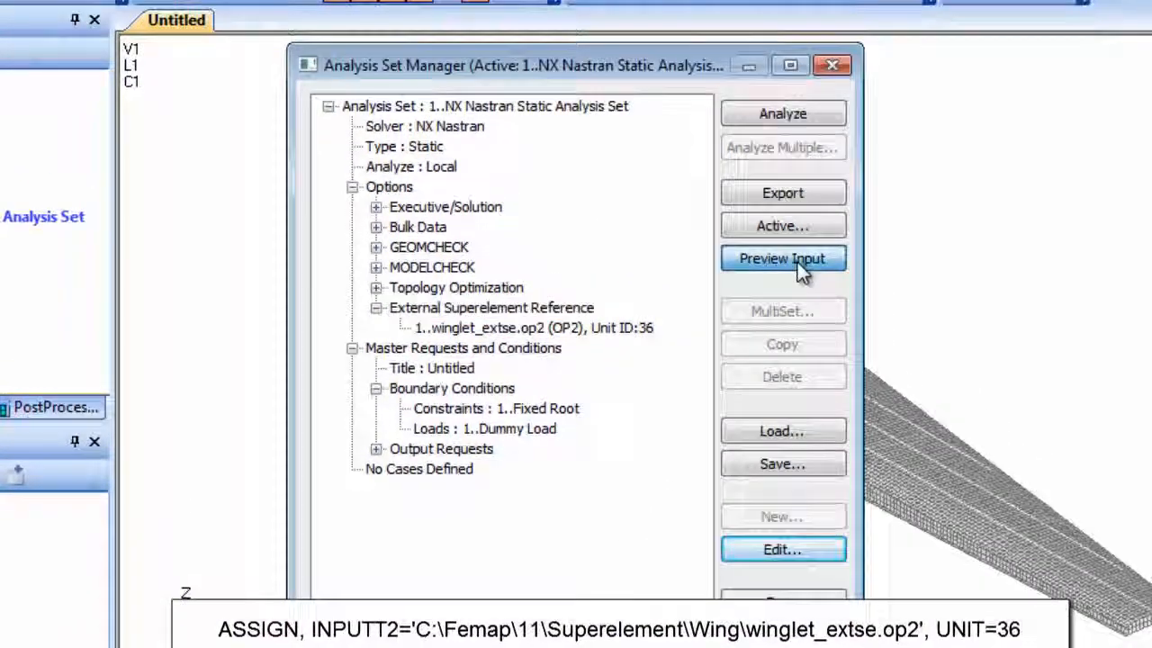
Insert the line SELOAD,1,70,1 above PARAM,POST,-1 in the previewed analysis input file and run the analysis from the edited preview.
click(792, 178)
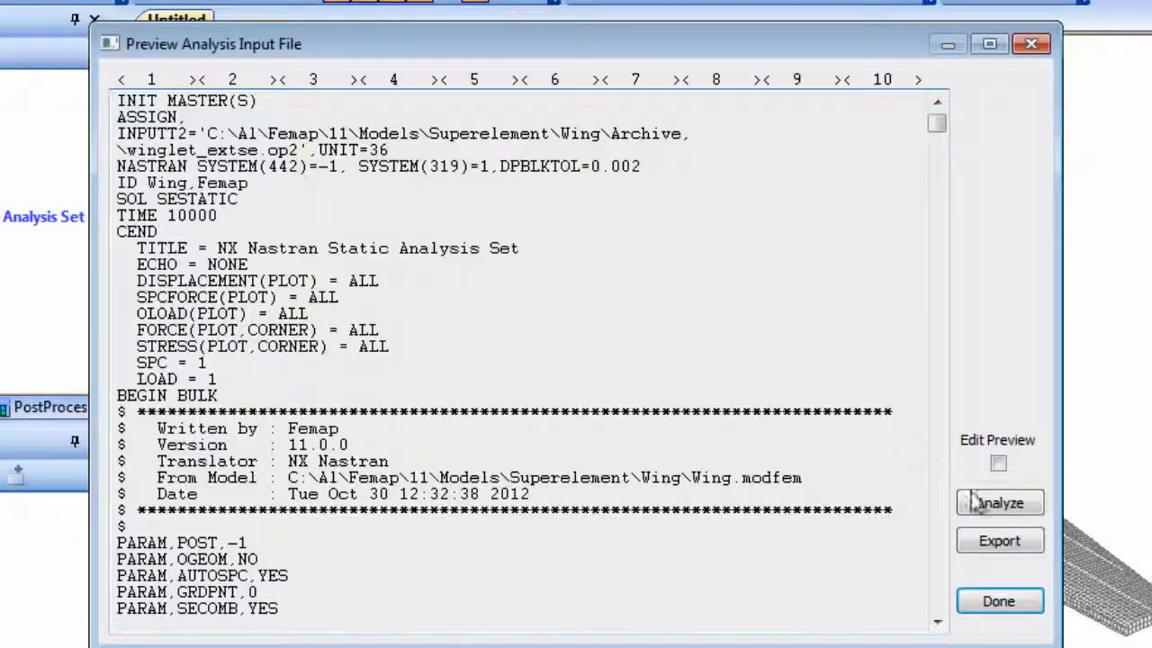
click(998, 463)
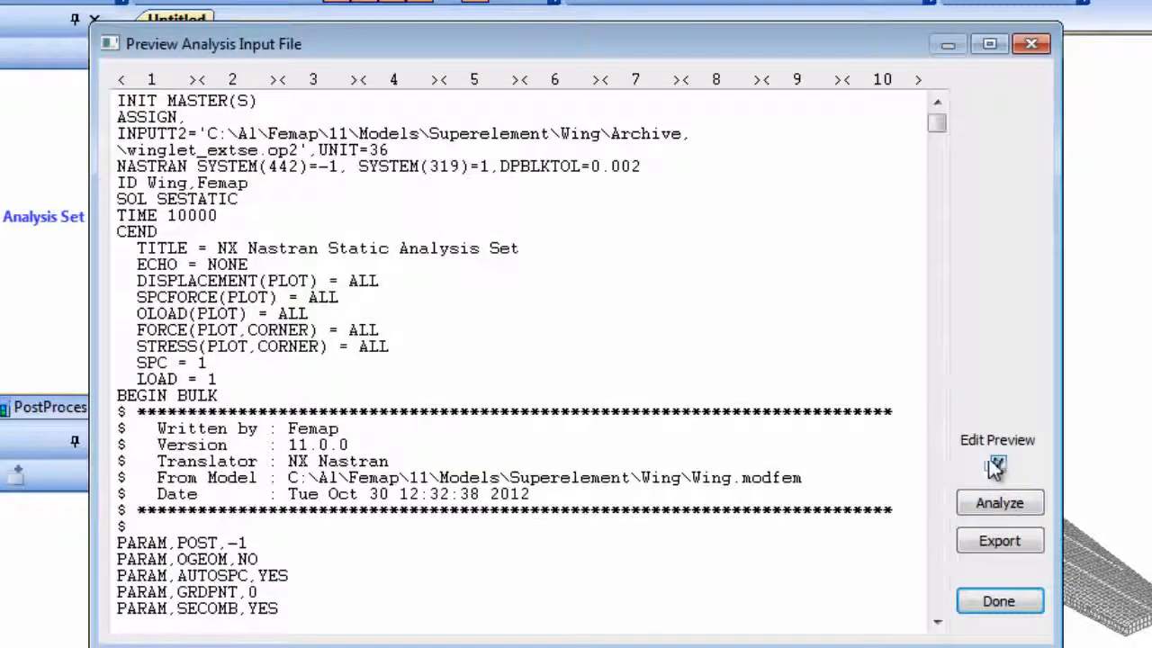
click(212, 525)
key(Return)
text(SEL)
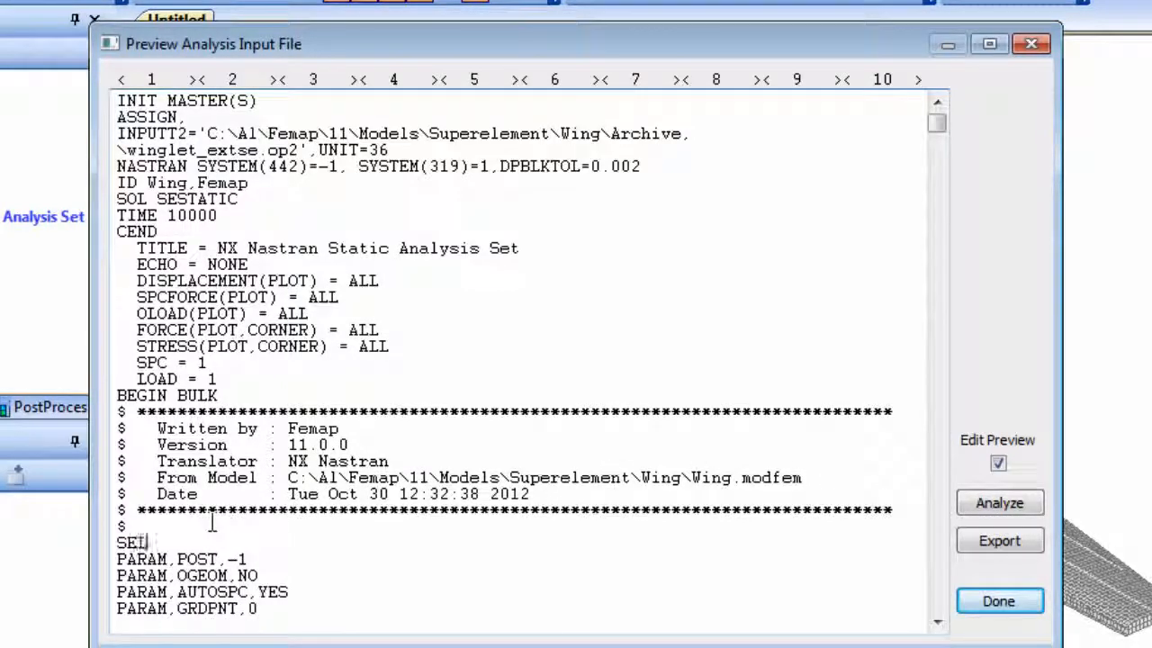
text(OAD,)
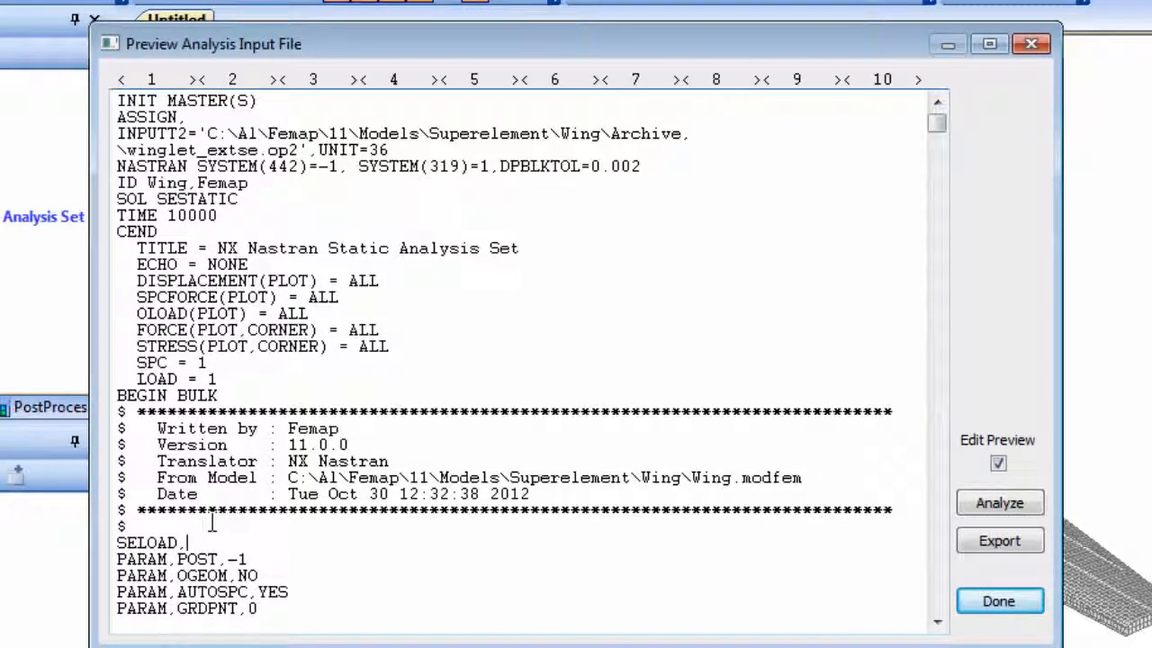
text(1,70,1)
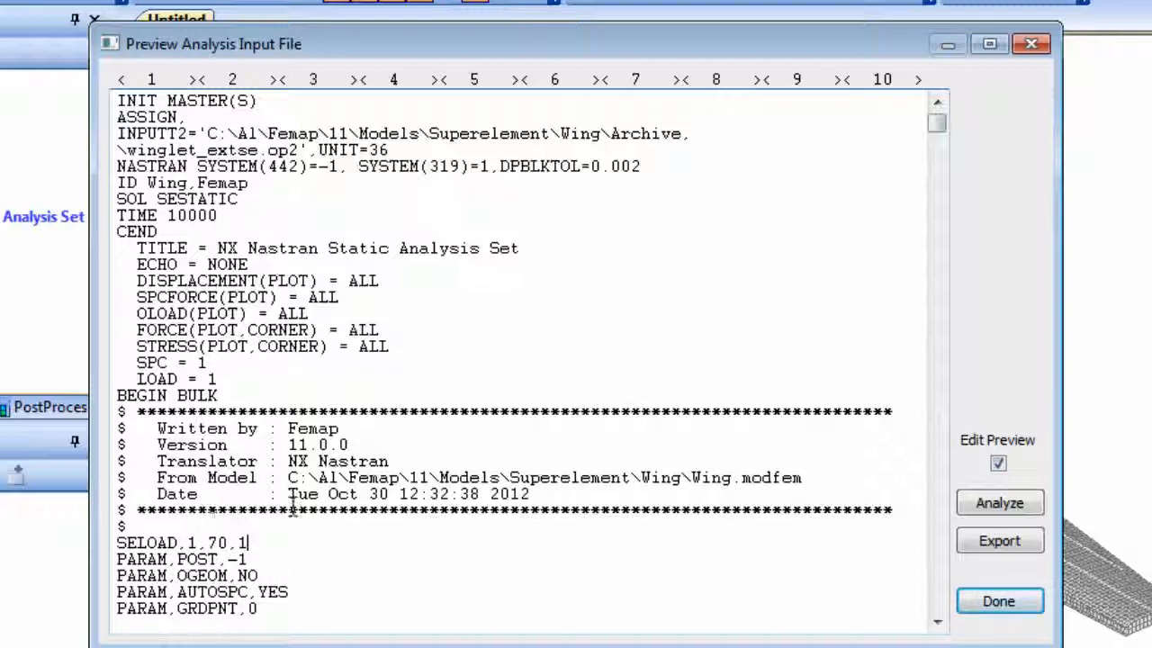
click(1003, 505)
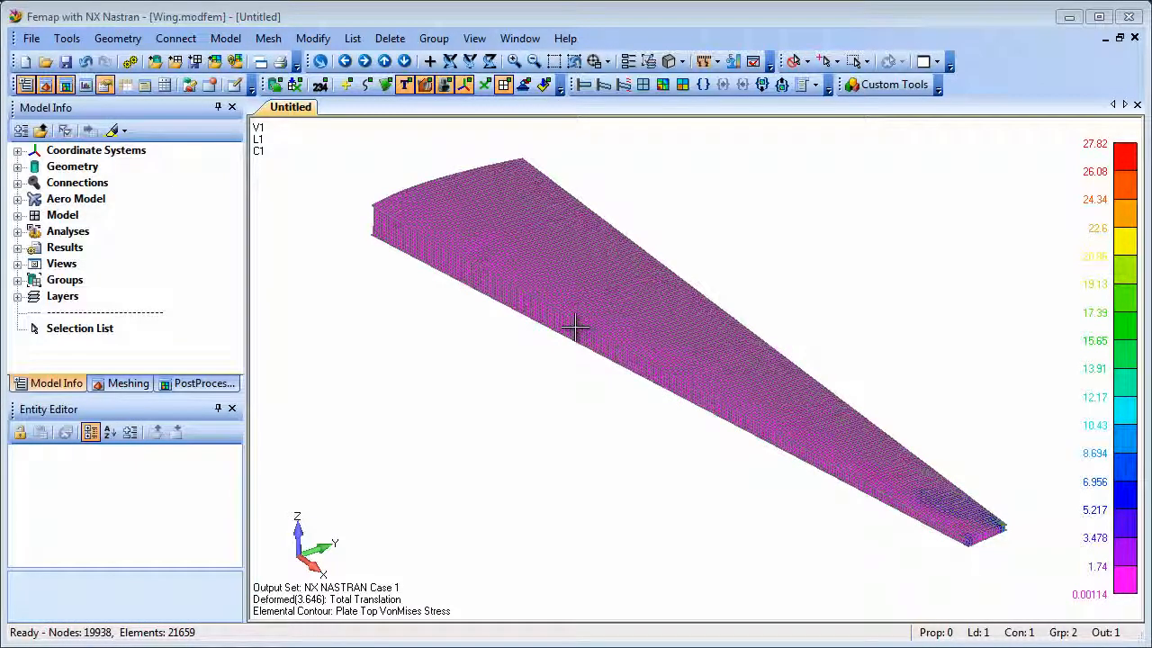
Zoom in on the wing tip to examine the plate top von Mises stress contour there.
click(554, 62)
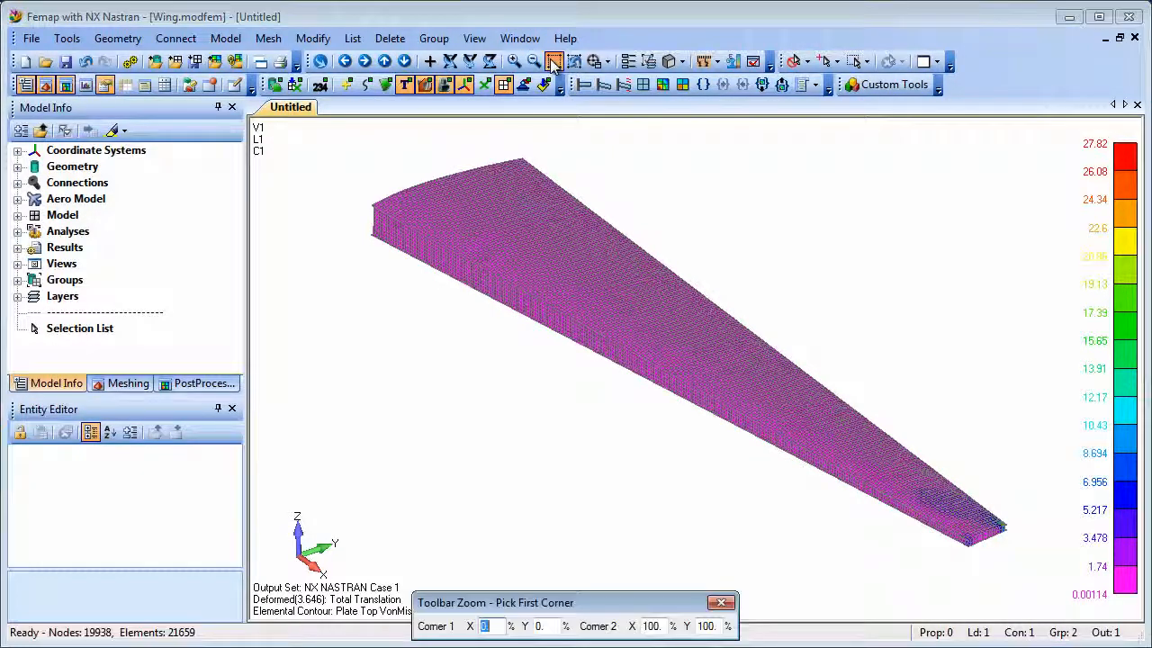
click(902, 465)
click(1050, 576)
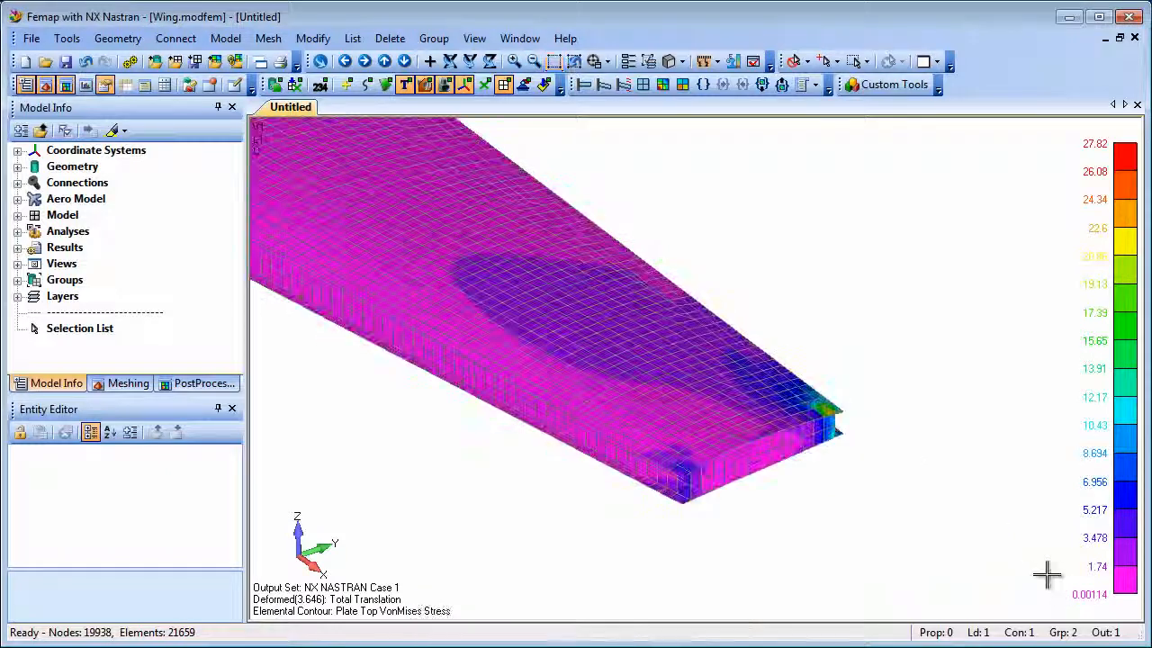